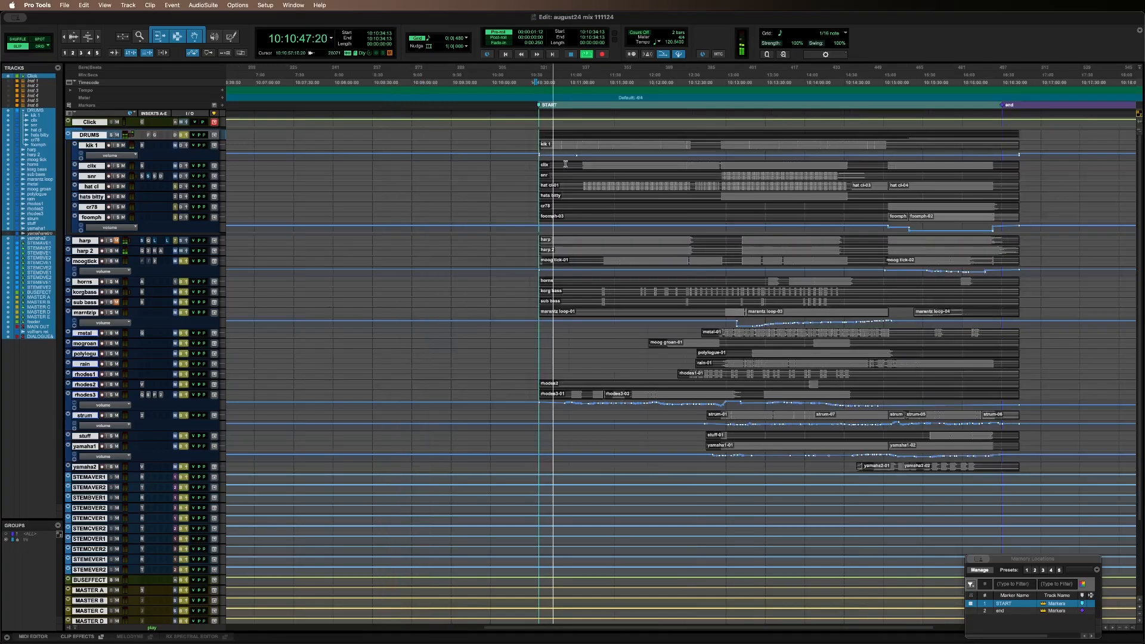
- Look over the mixer channels from the master strips back to the first tracks, and return to the edit timeline
key(super+equal)
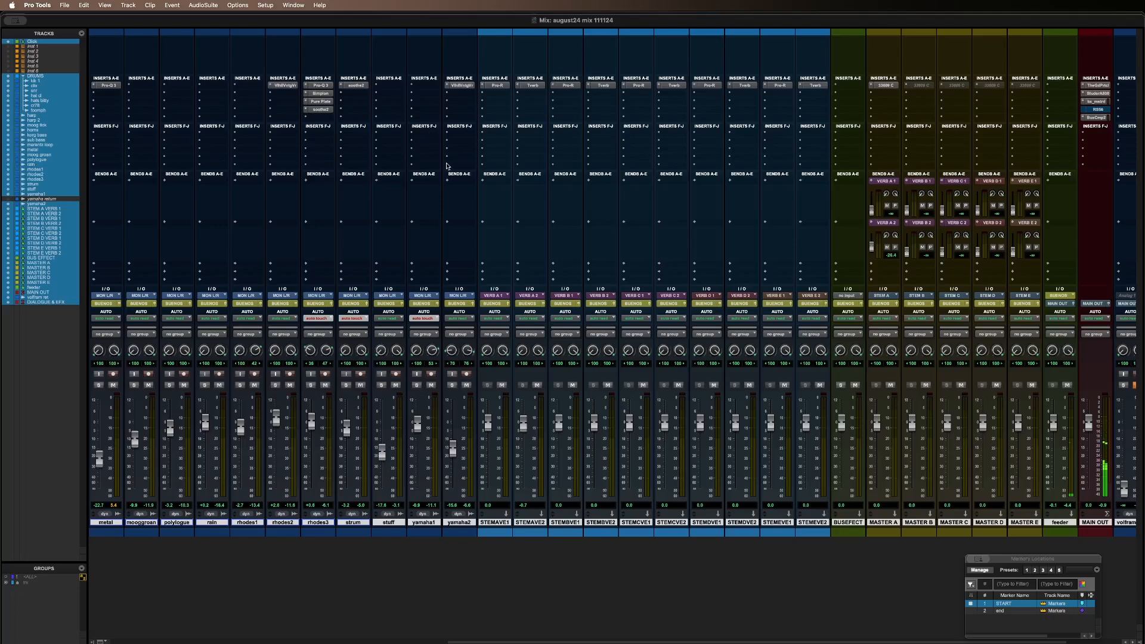
scroll(447, 166, right, 3)
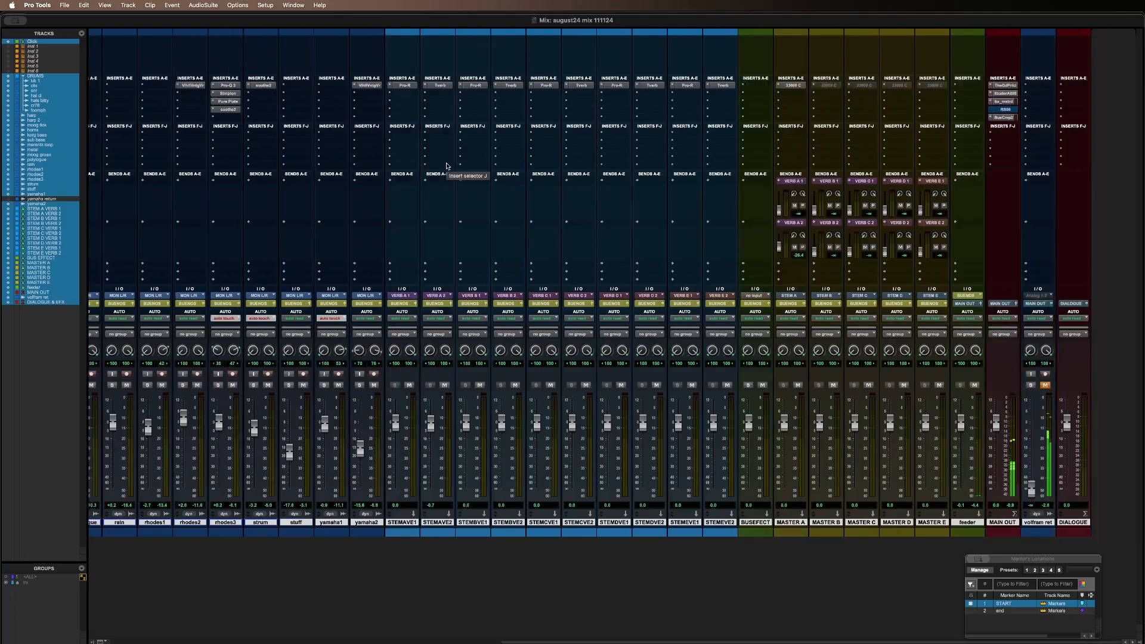
scroll(447, 166, left, 10)
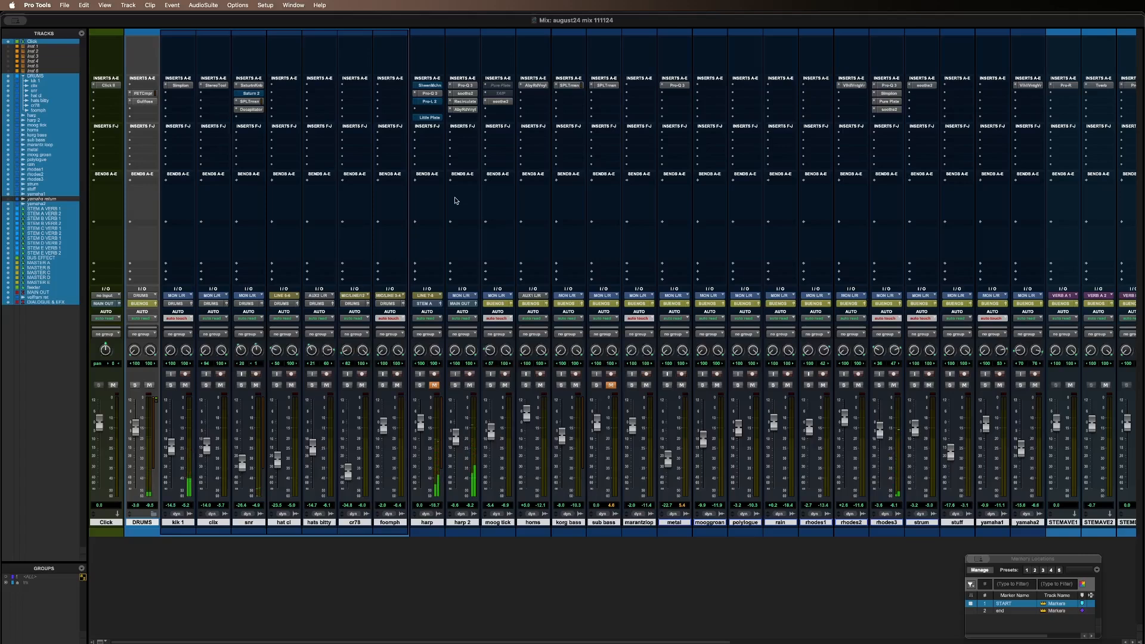
key(super+equal)
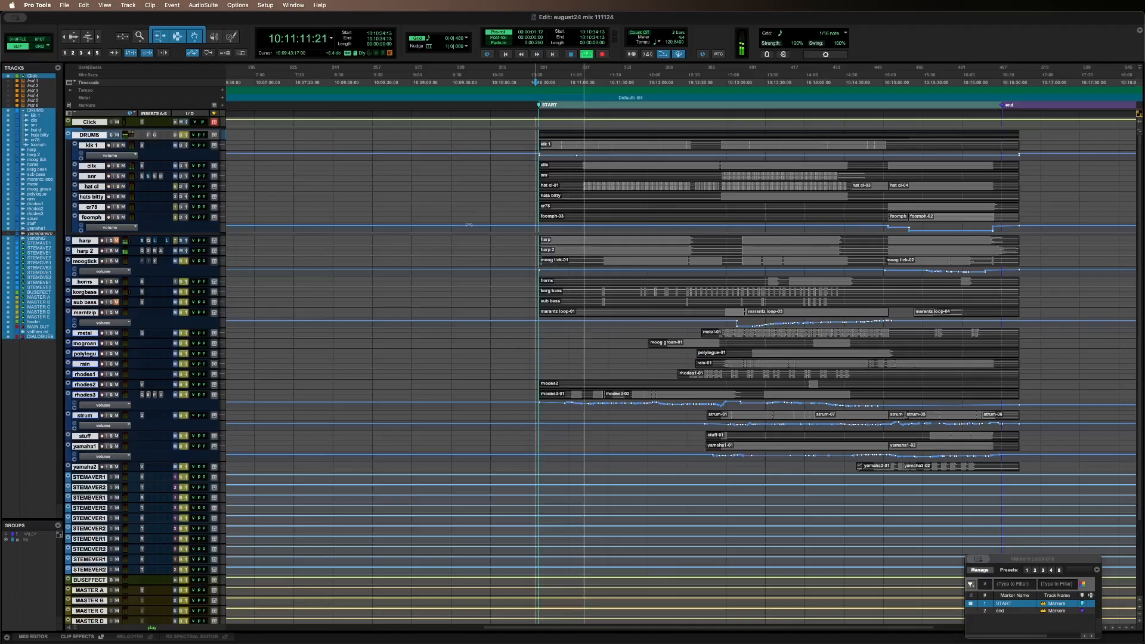
- Solo the DRUMS folder track and enlarge the height of all tracks in the timeline
key(super+bracketright)
key(super+bracketright)
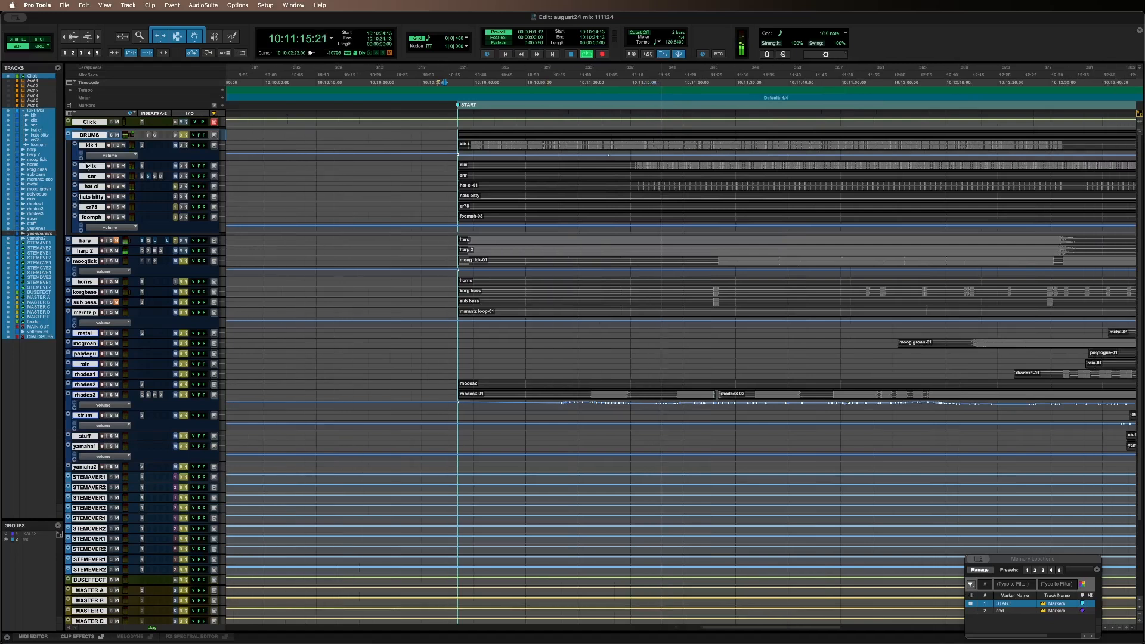
click(90, 136)
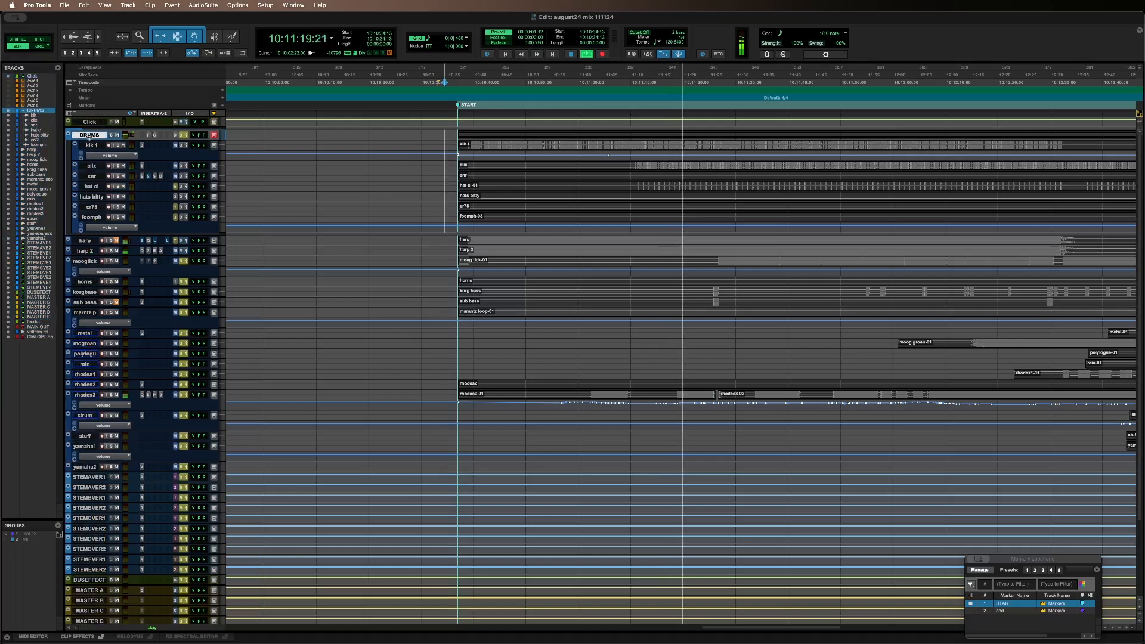
key(ctrl+alt+Up)
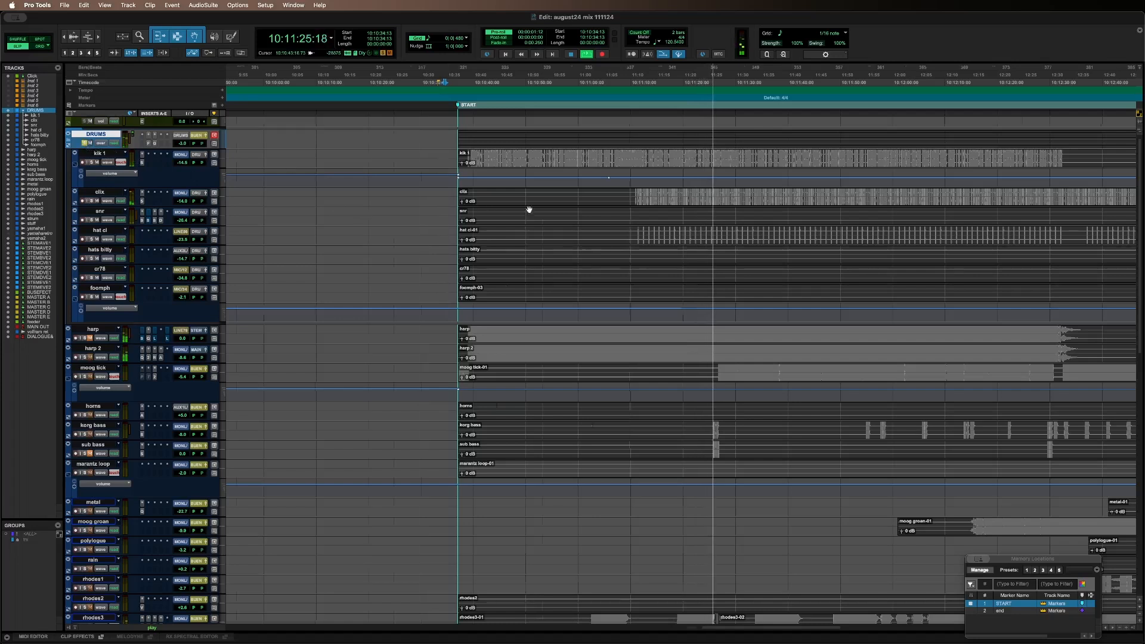
key(ctrl+bracketleft)
key(ctrl+bracketleft)
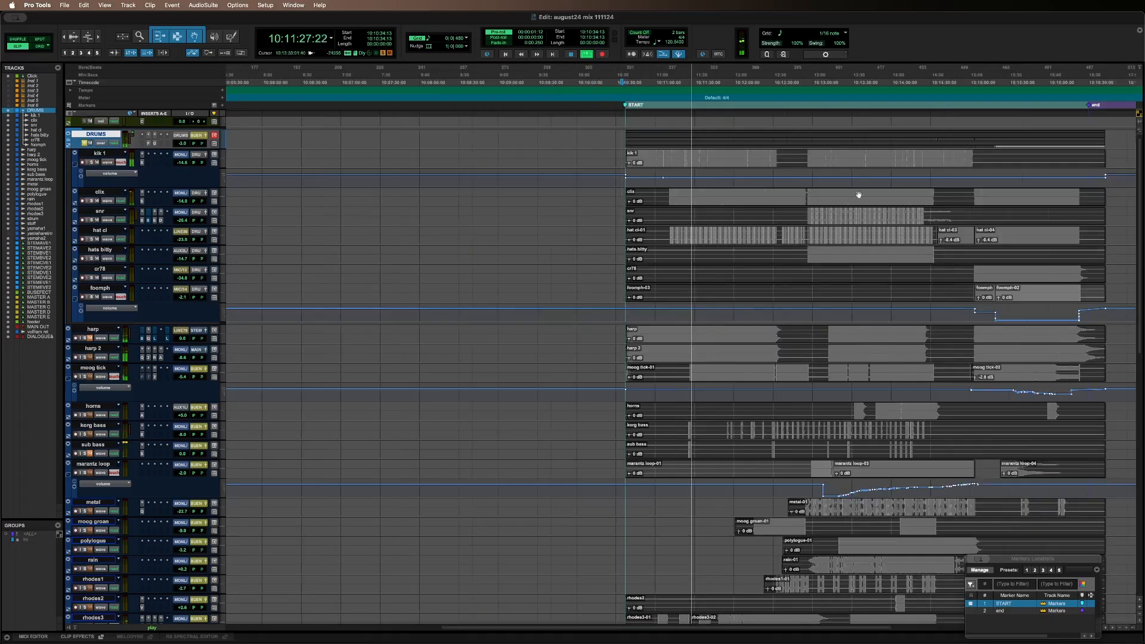
- Restart playback from 10:13:32:00 on the kik 1 track, where the drums play
click(854, 151)
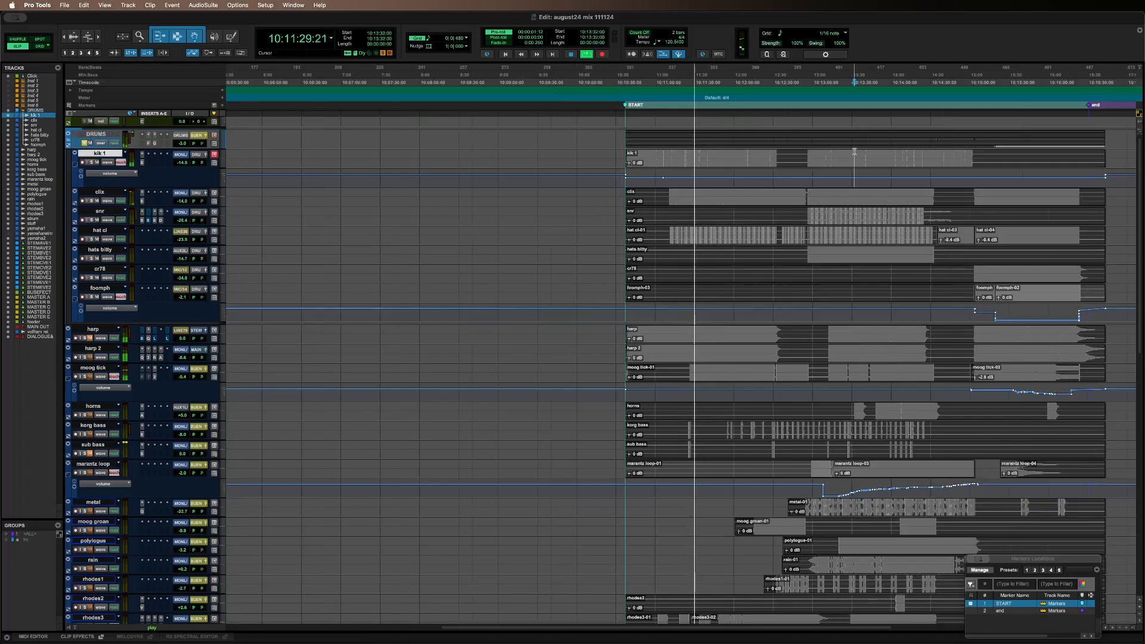
key(space)
key(space)
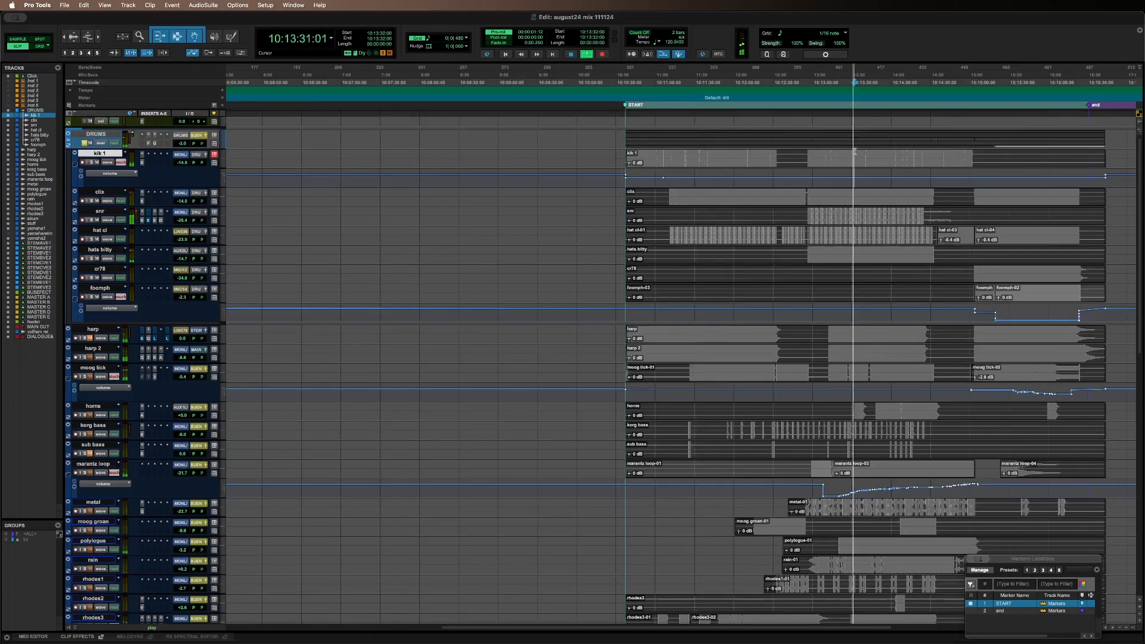
- Open the Studer A800 on MAIN OUT, raise the feeder track's fader to +1.6 dB, and close the plug-in
key(super+equal)
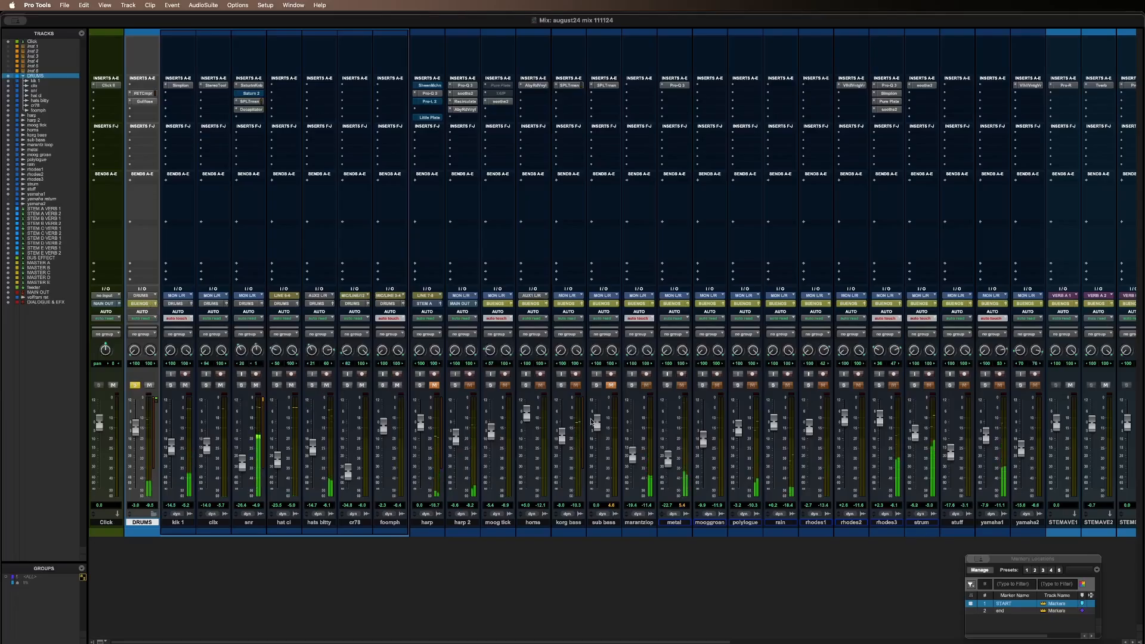
scroll(596, 424, right, 5)
scroll(595, 424, right, 8)
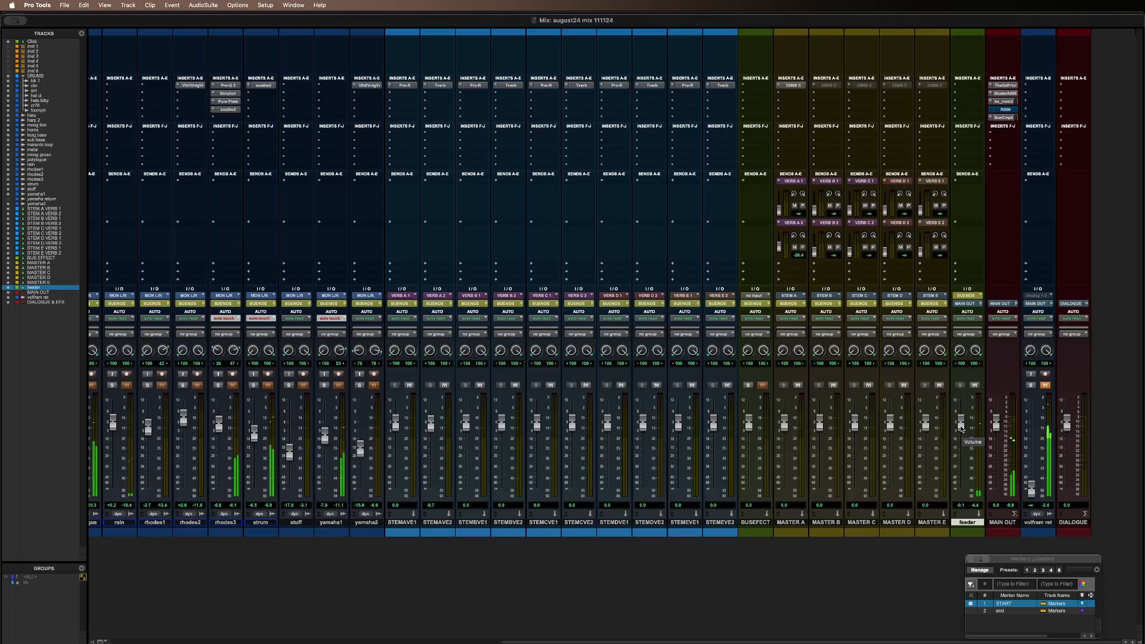
click(1007, 94)
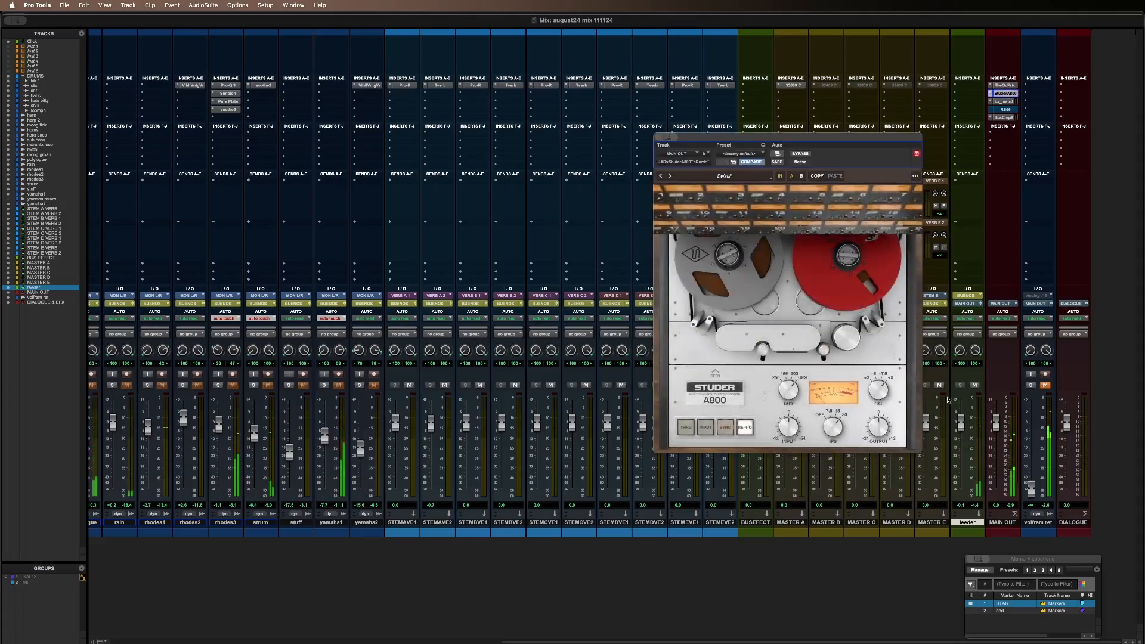
drag(961, 425, 961, 402)
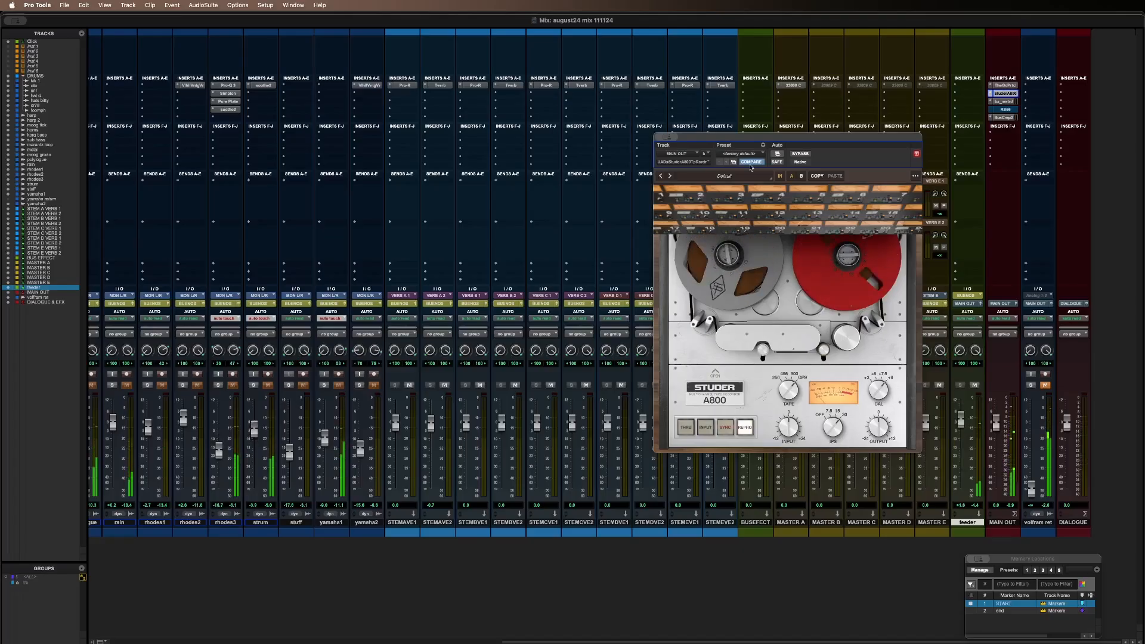
key(super+w)
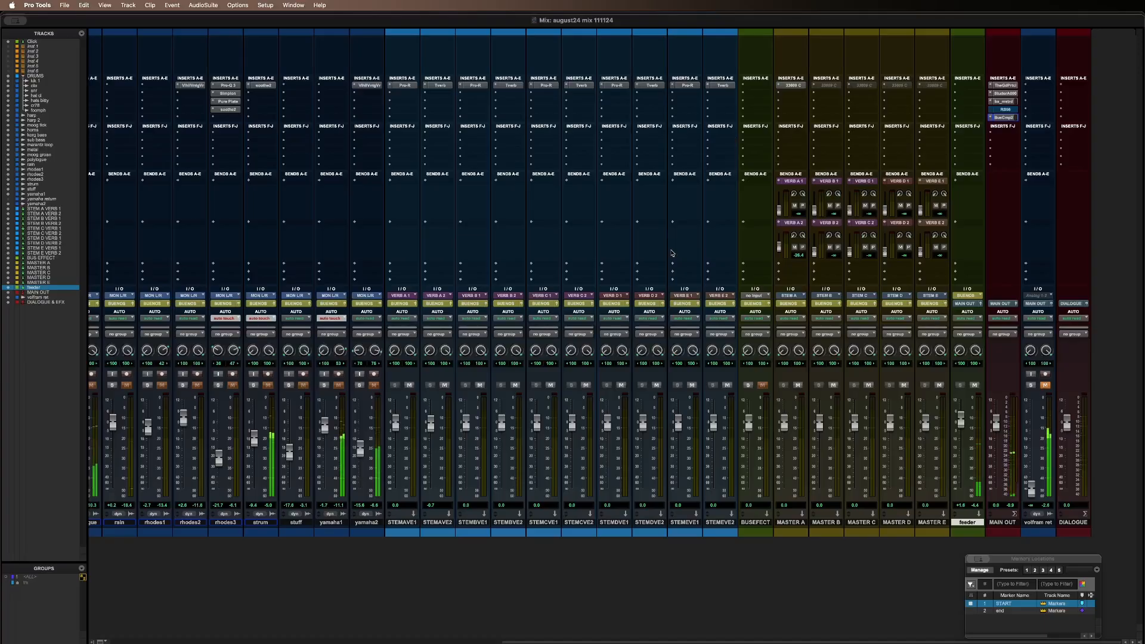
- Open the FET Compressor on the DRUMS track and raise its input to -4.2 dB
scroll(672, 253, left, 15)
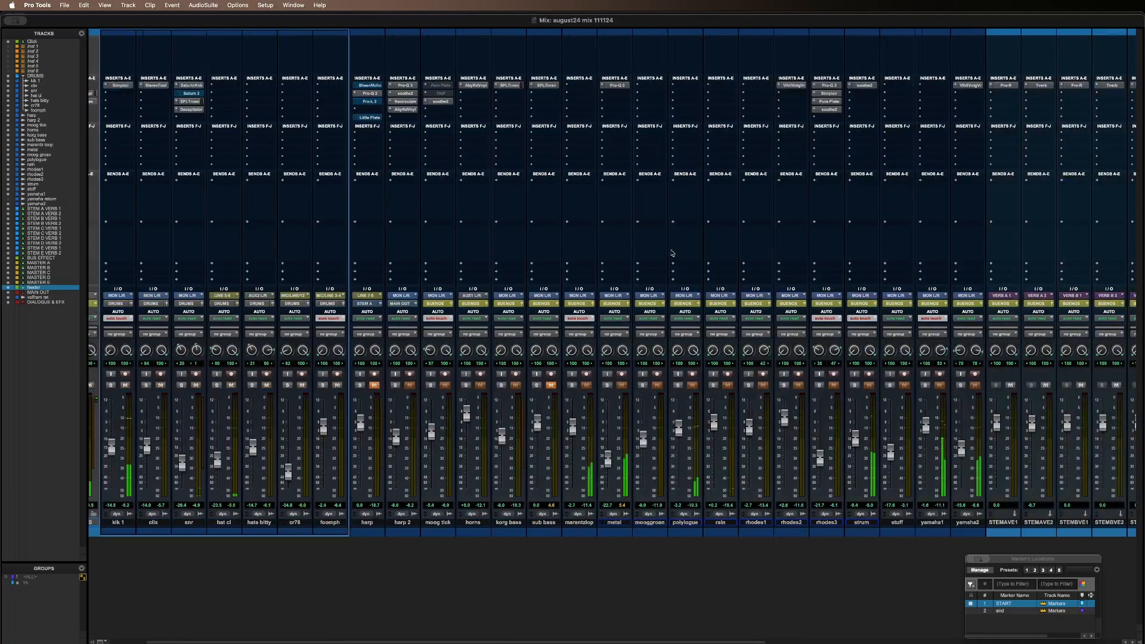
scroll(672, 253, left, 2)
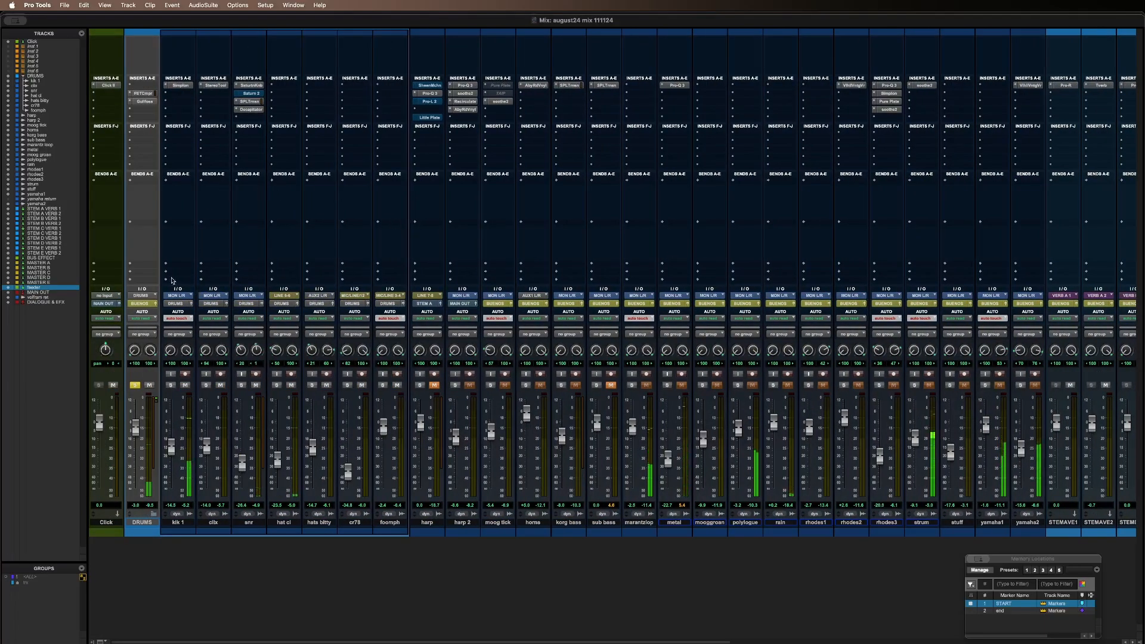
scroll(435, 318, right, 12)
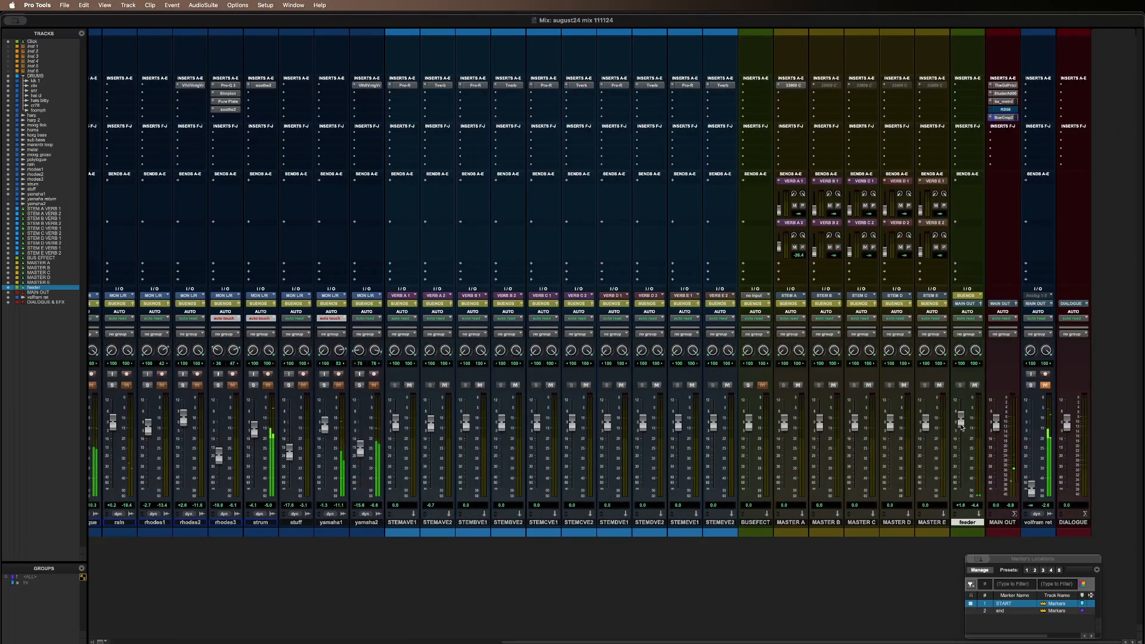
scroll(693, 382, left, 15)
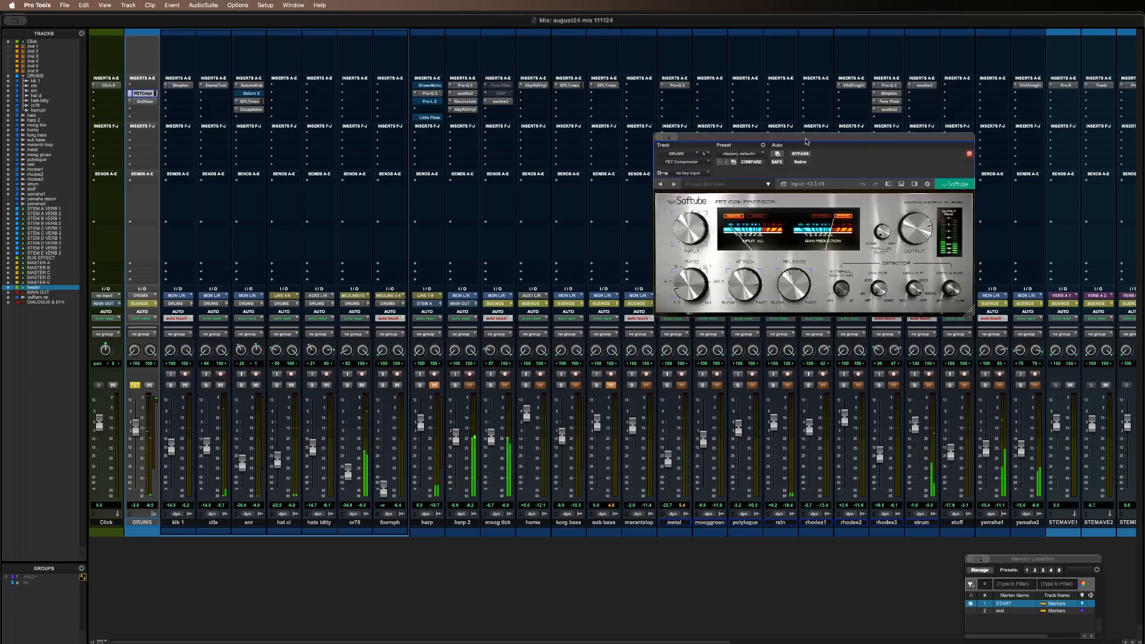
drag(800, 140, 662, 175)
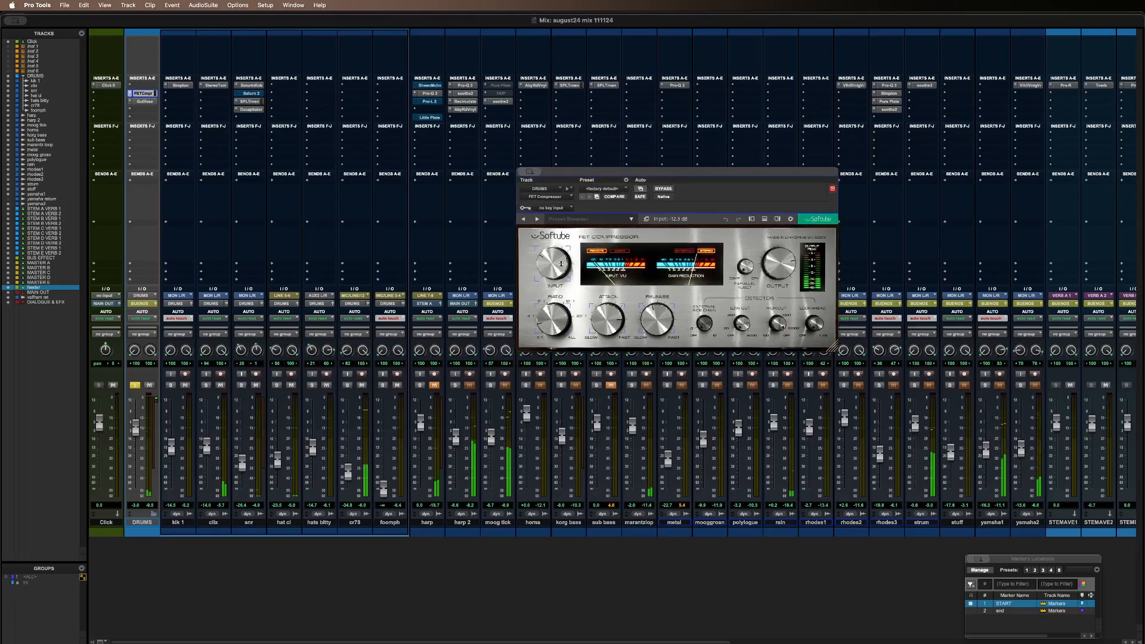
drag(561, 264, 560, 250)
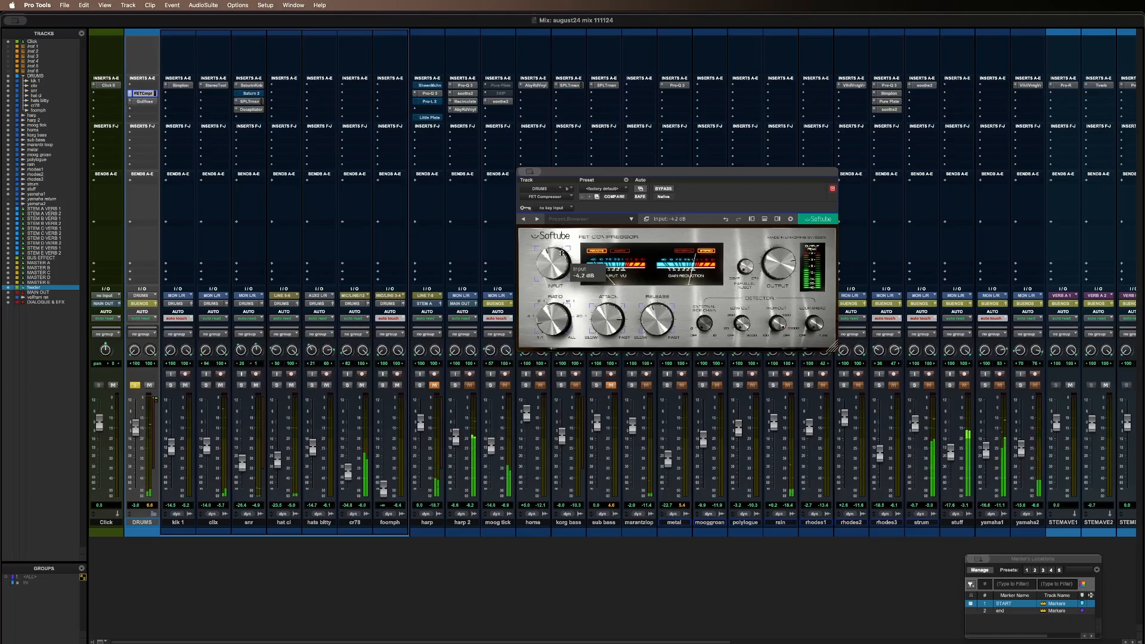
- Compare the DRUMS track with and without Gullfoss by bypassing and re-enabling it, leaving it active
click(149, 102)
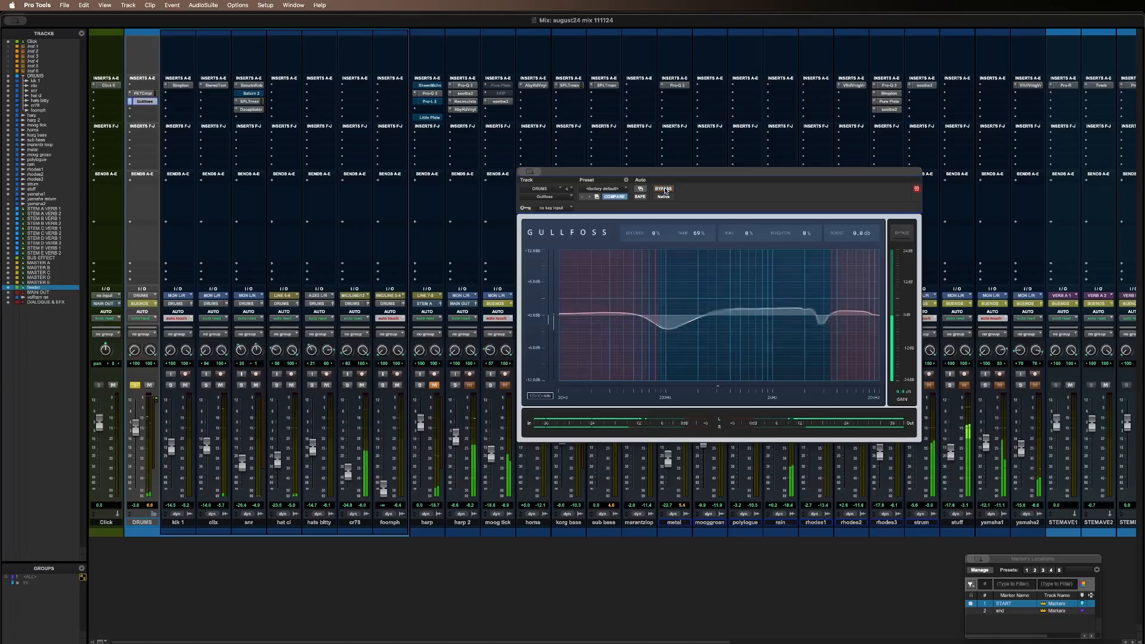
click(666, 191)
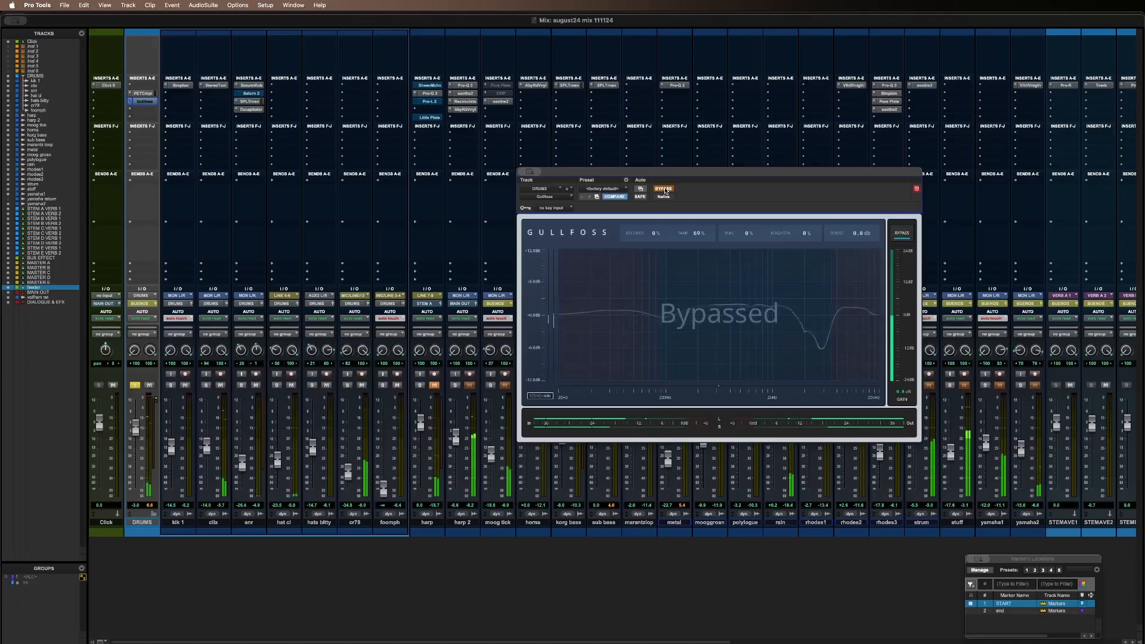
click(665, 190)
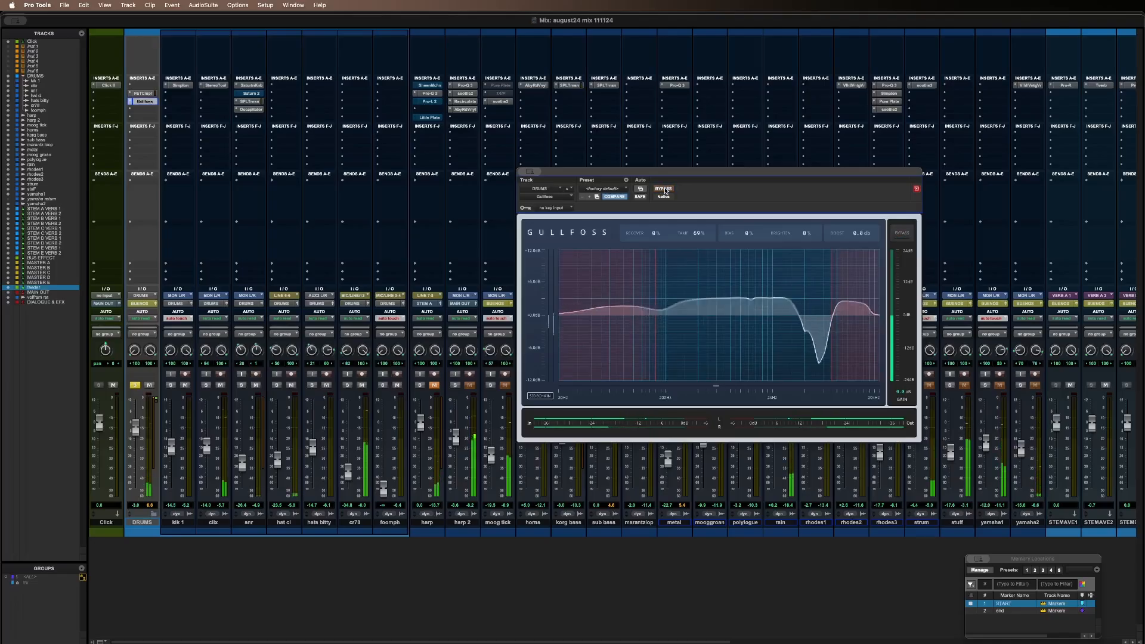
click(664, 189)
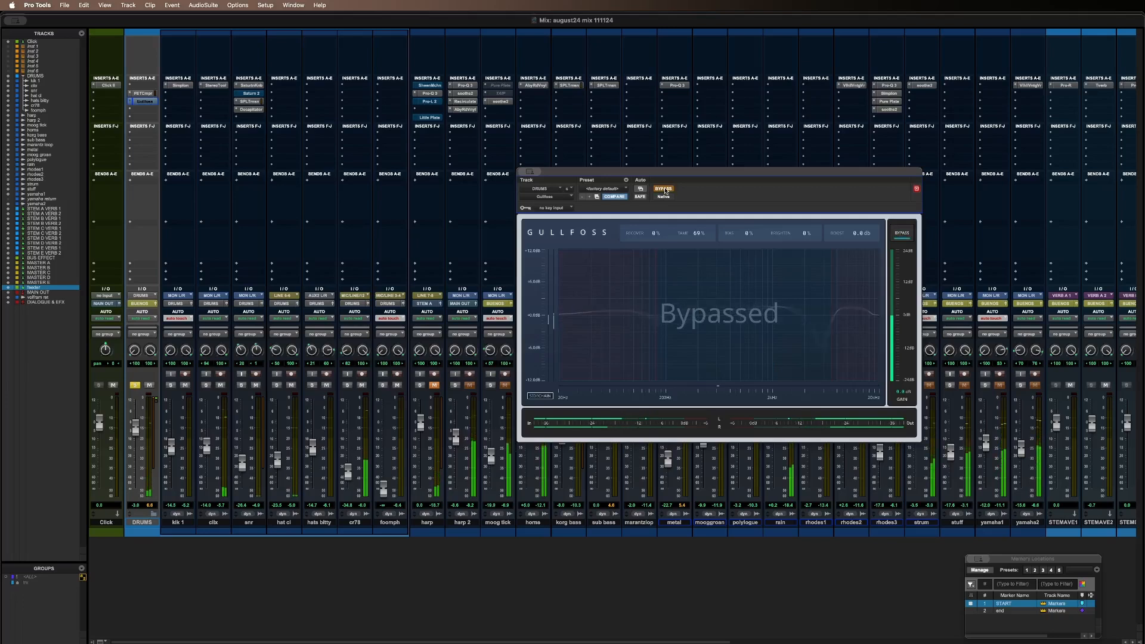
click(664, 189)
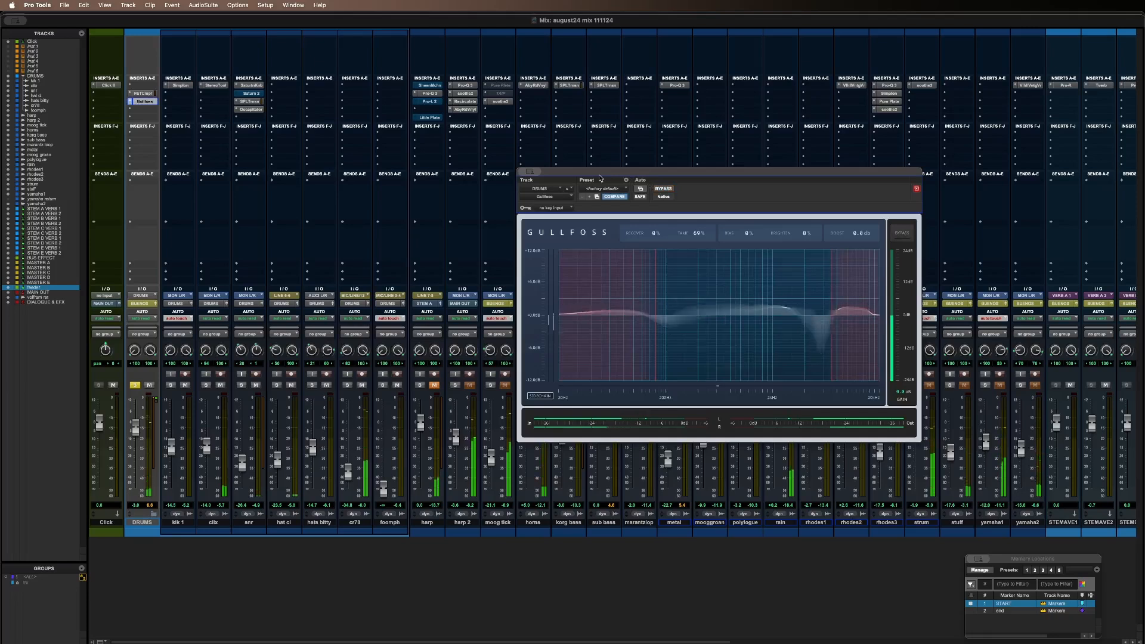
click(530, 172)
- Select the clix track and save the session under the name "august24 mix mix"
click(212, 524)
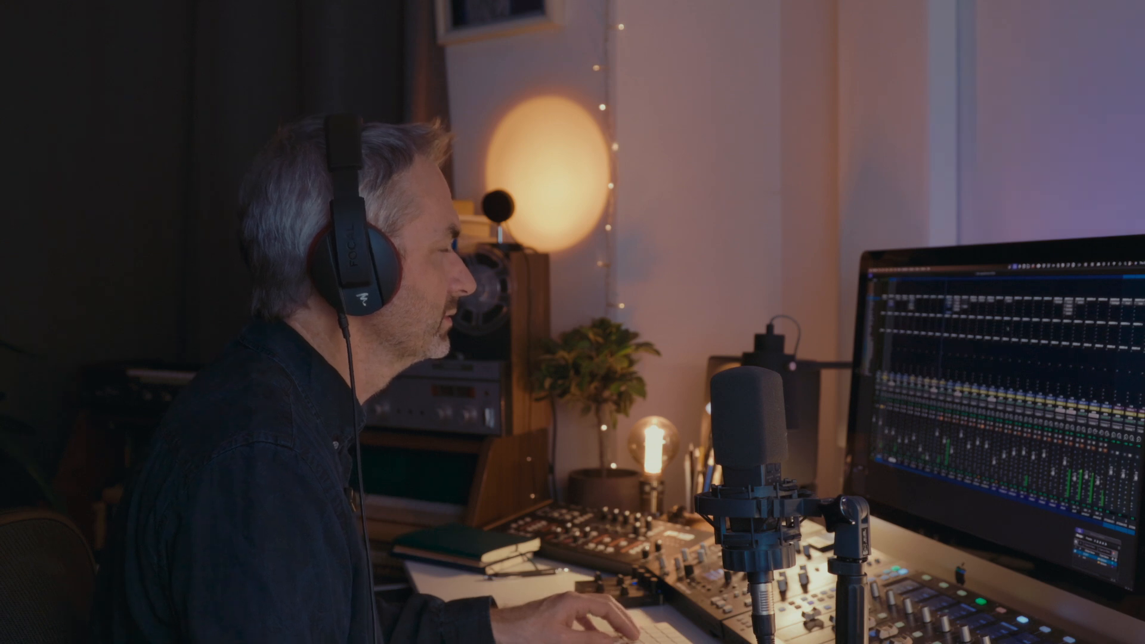
key(ctrl+shift+n)
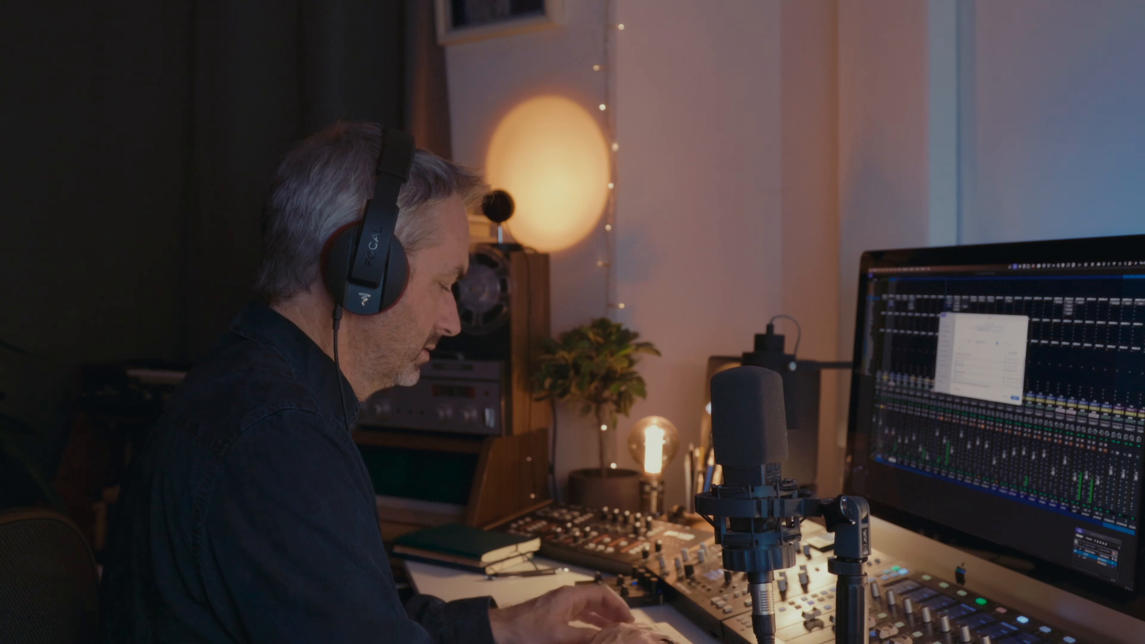
key(Return)
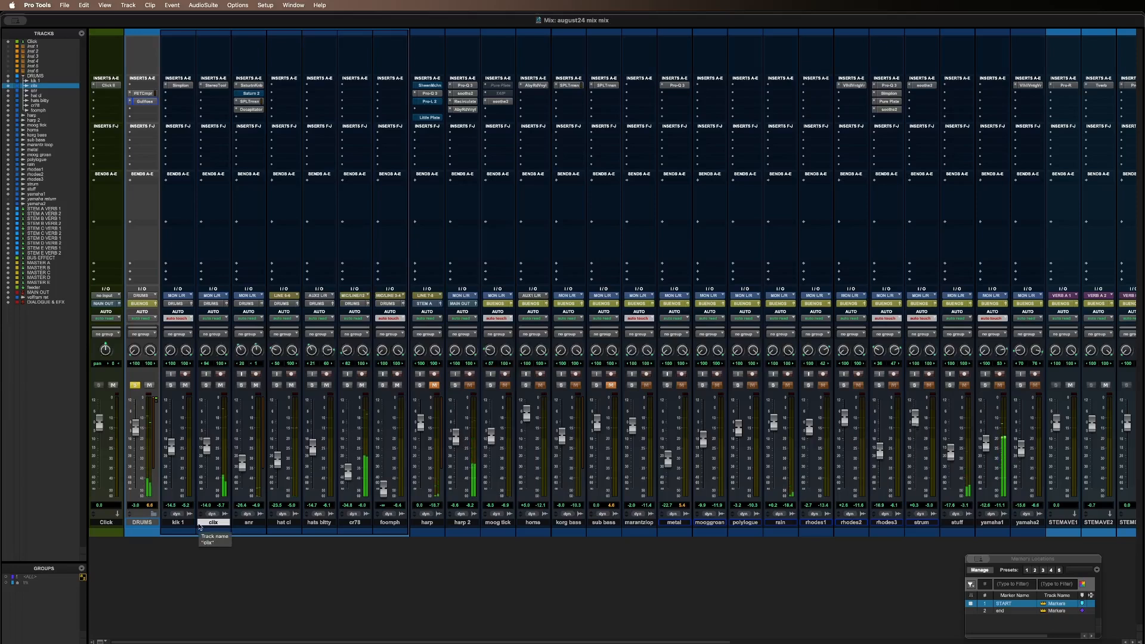
- Raise the volume fader of the clix track
drag(207, 450, 207, 441)
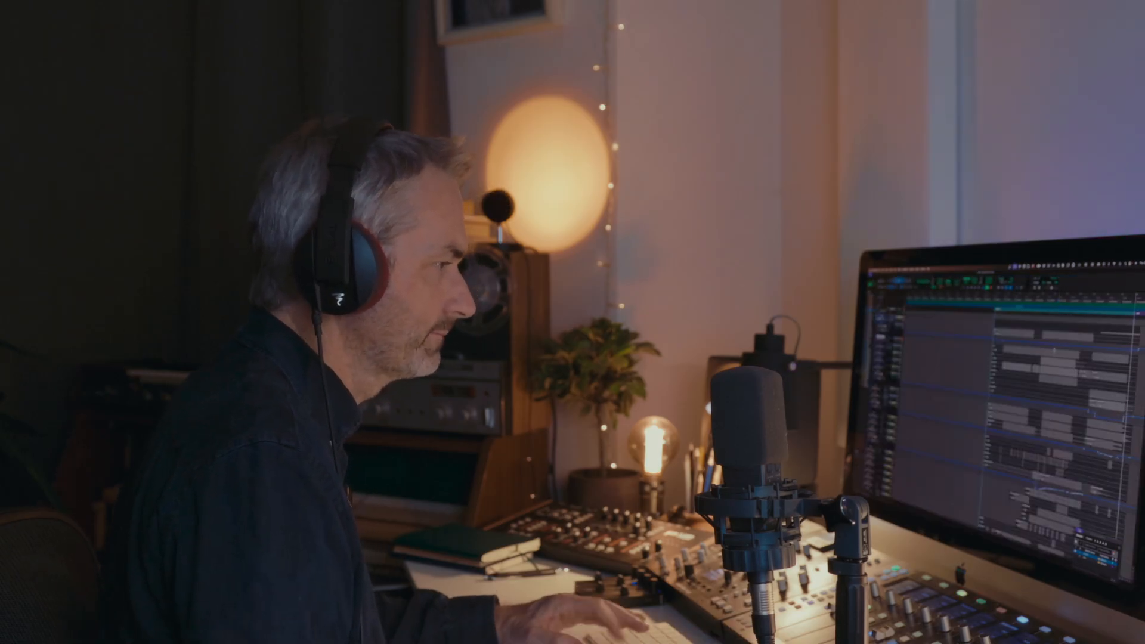
key(super+equal)
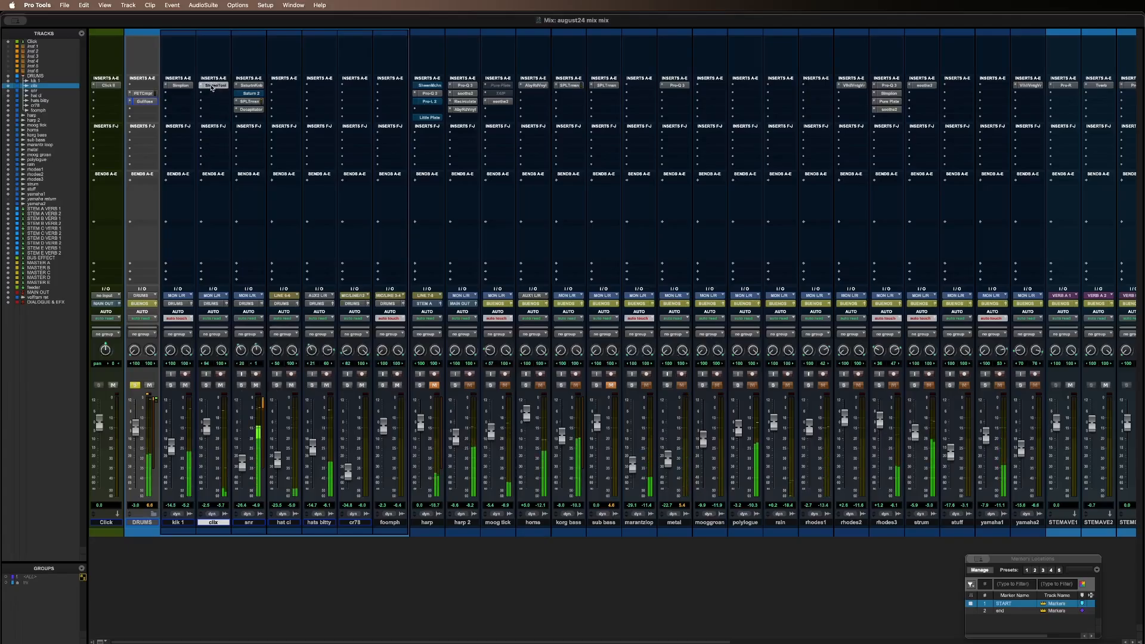
- Solo the clix track and reduce the width in its Stereo Tool plug-in, closing the plug-in when done
click(206, 384)
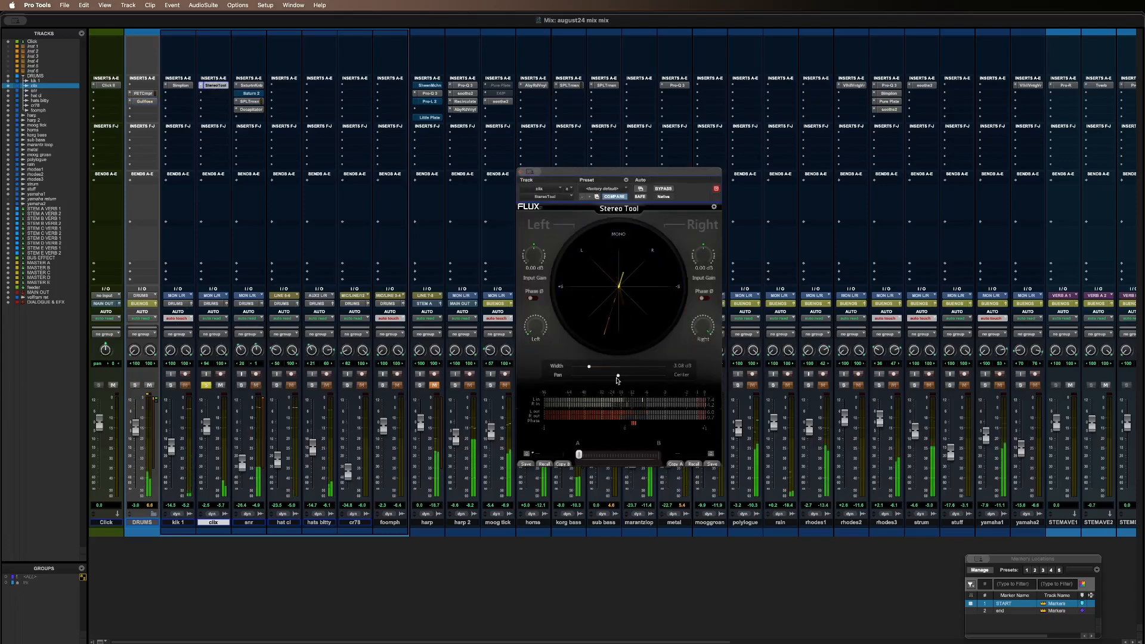
mouse_move(589, 365)
mouse_down()
mouse_move(636, 368)
mouse_move(563, 369)
mouse_move(579, 371)
mouse_up()
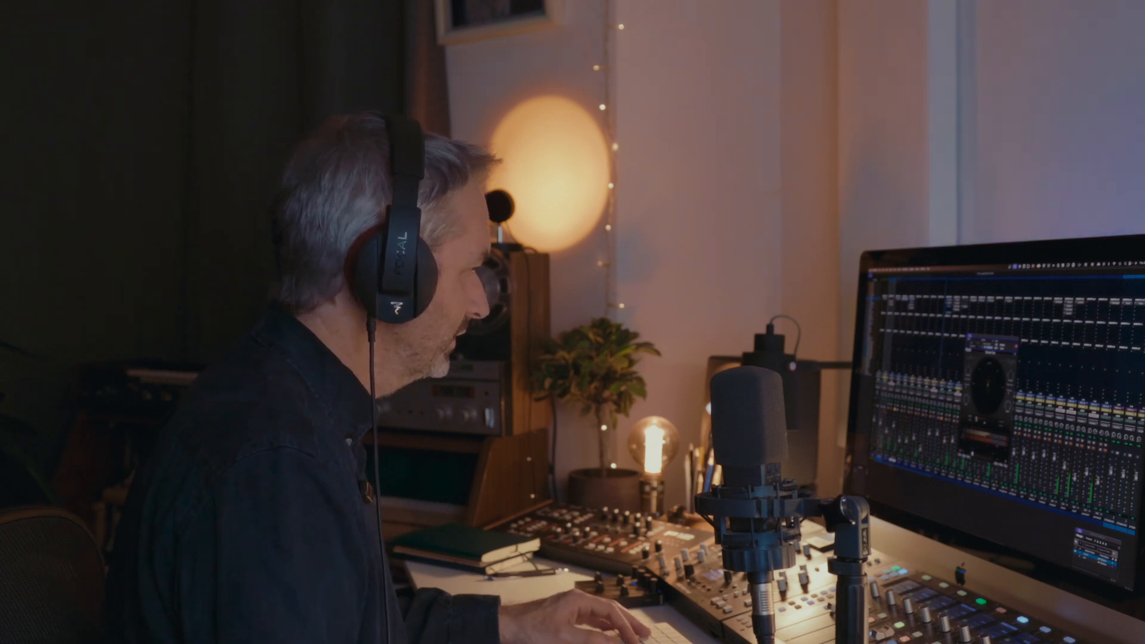
key(super+w)
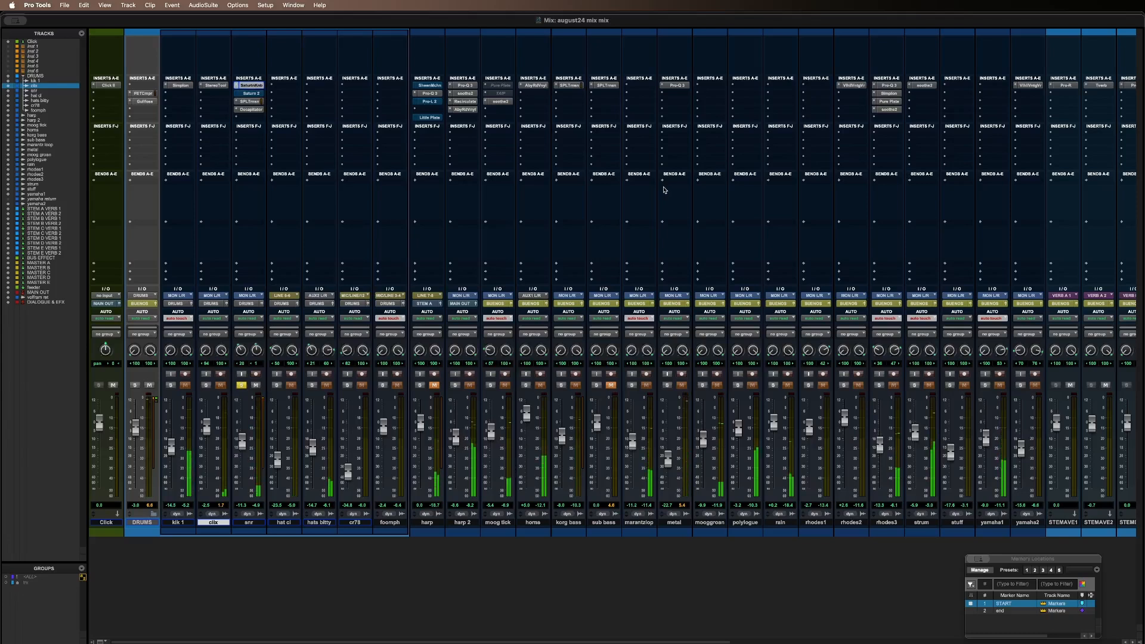
- Inspect the snr track's Transient Designer Plus, Decapitator and Saturn 2 plug-ins, comparing the sound with Decapitator bypassed and active
click(248, 101)
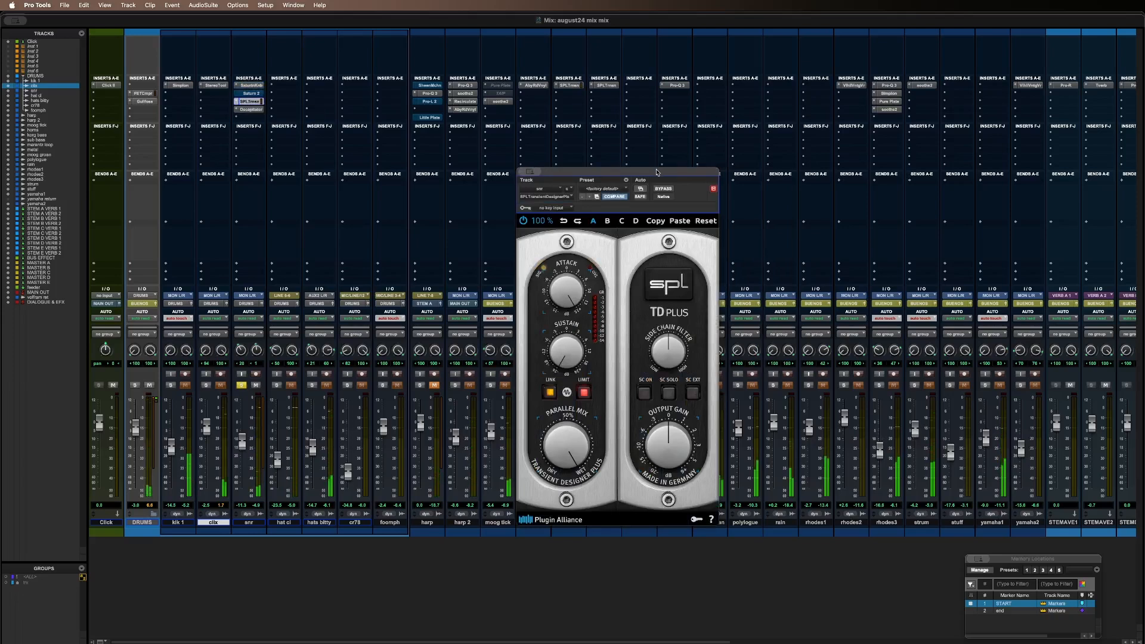
drag(657, 172, 711, 158)
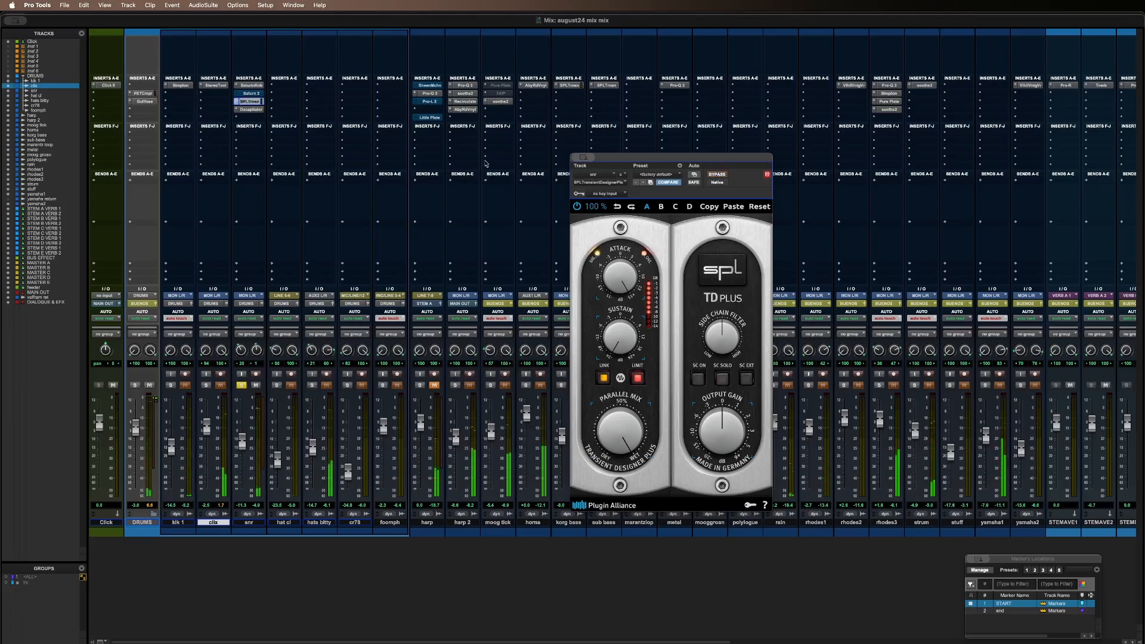
click(251, 109)
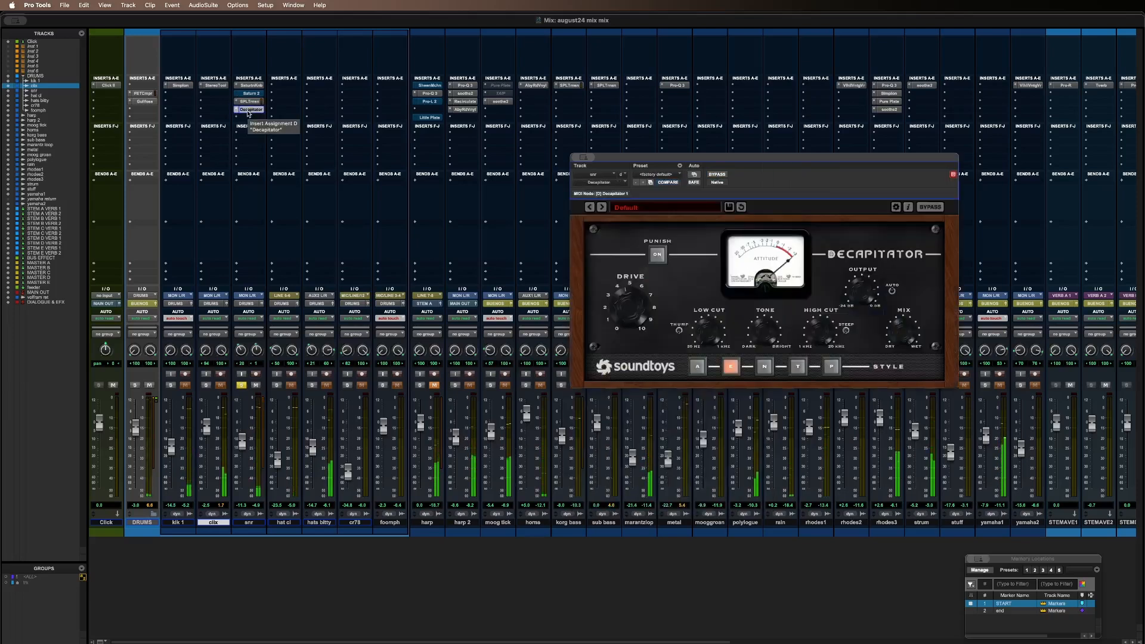
super+click(249, 110)
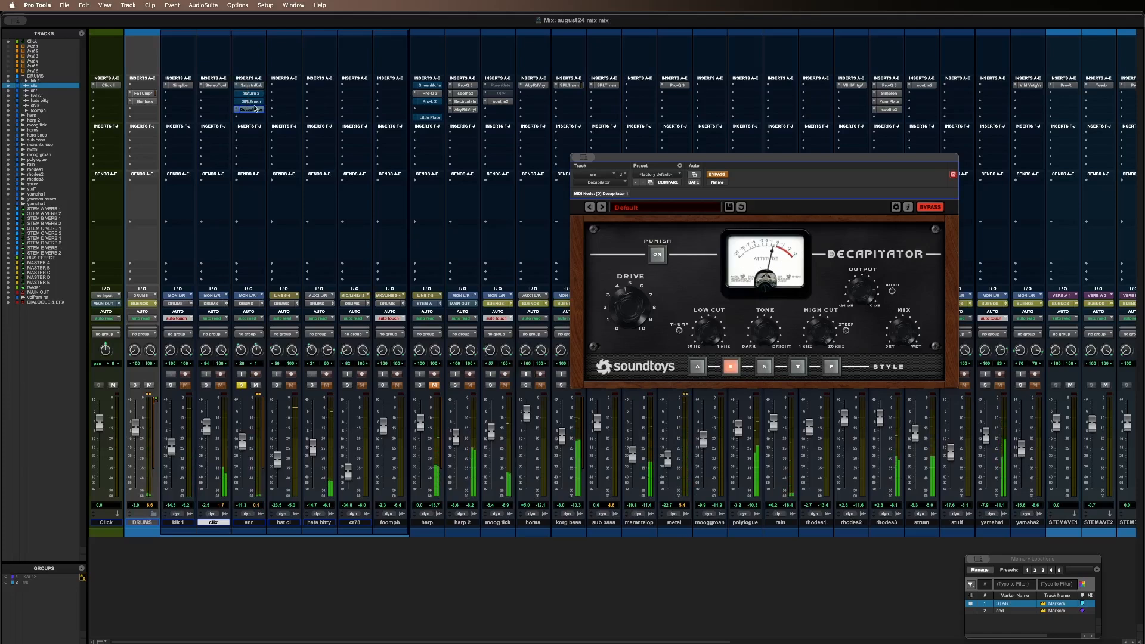
super+click(250, 111)
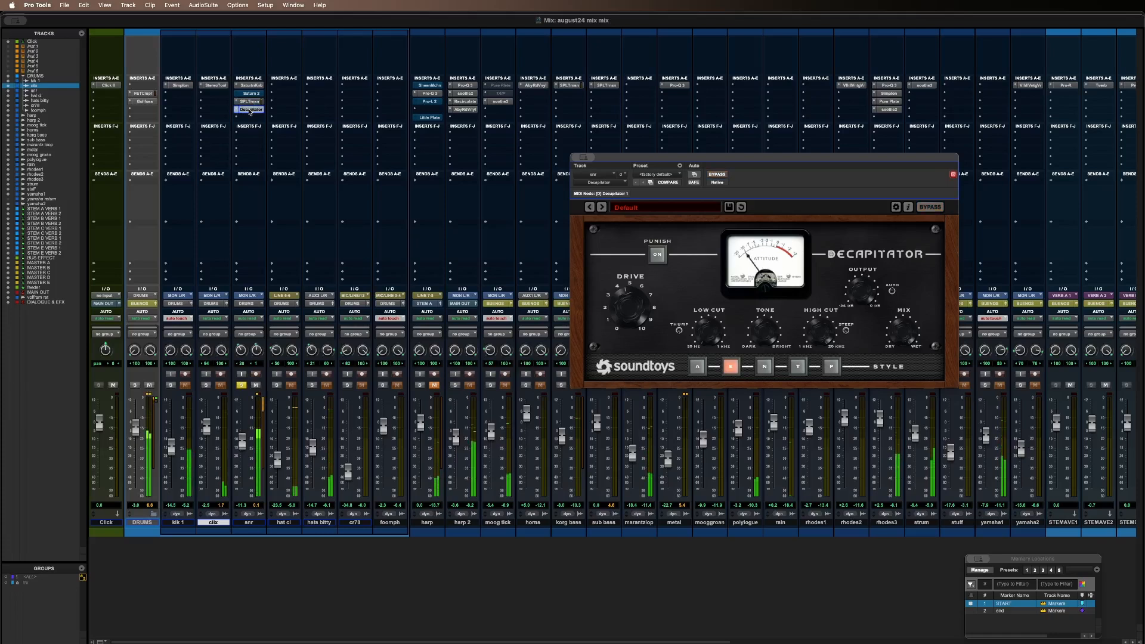
click(250, 94)
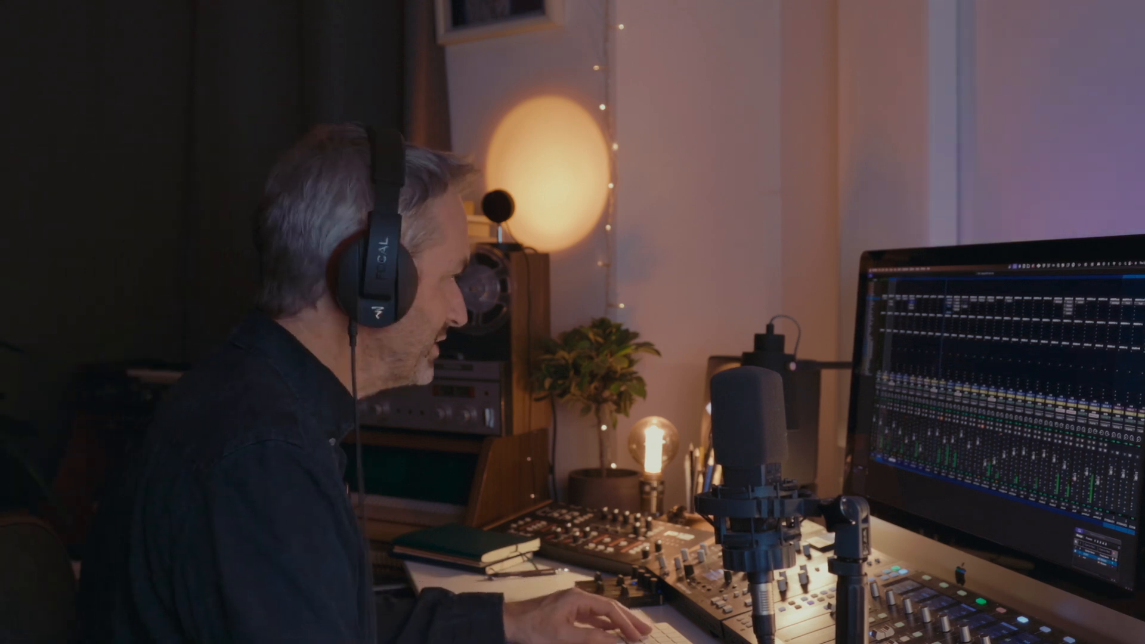
- Switch to the Edit window, then select and solo the cr78 track to audition it in playback
key(F3)
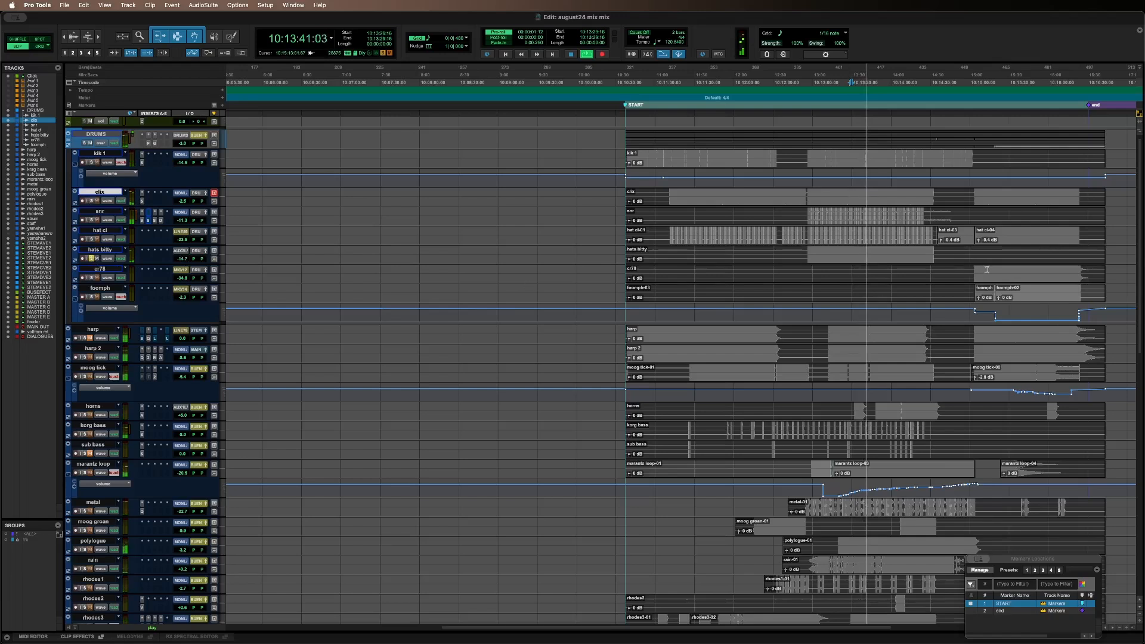
click(88, 269)
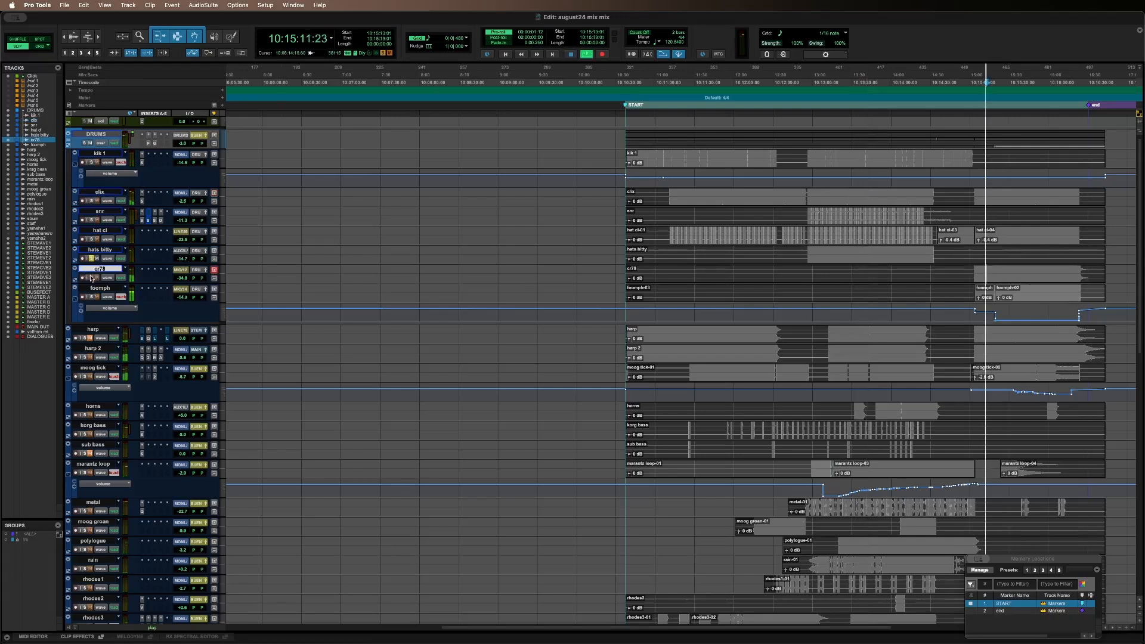
click(90, 278)
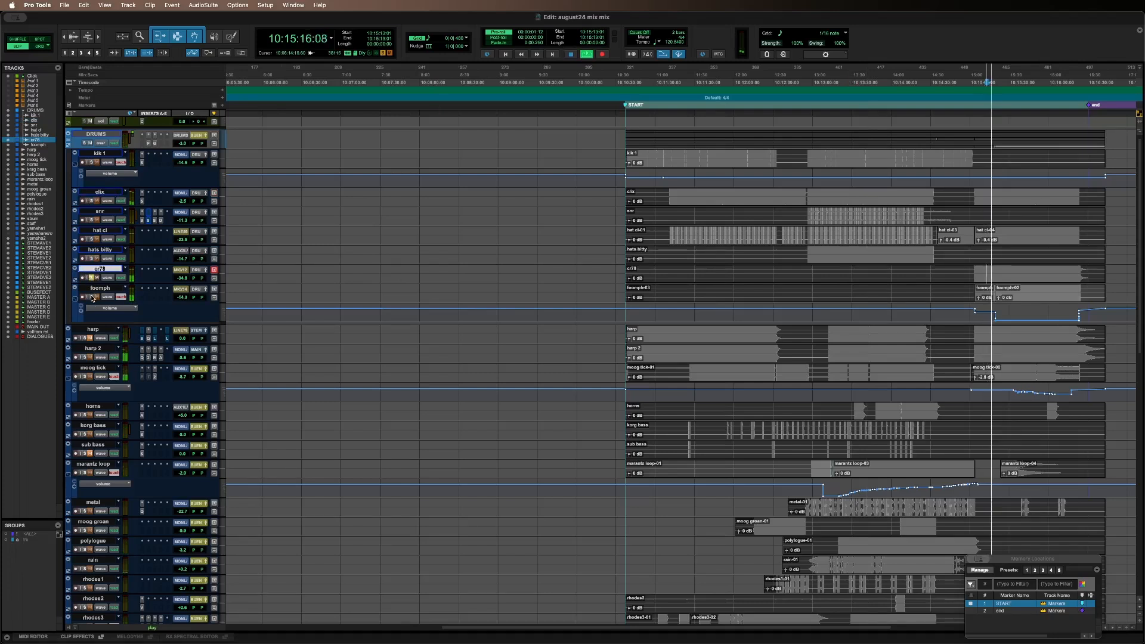
key(space)
key(space)
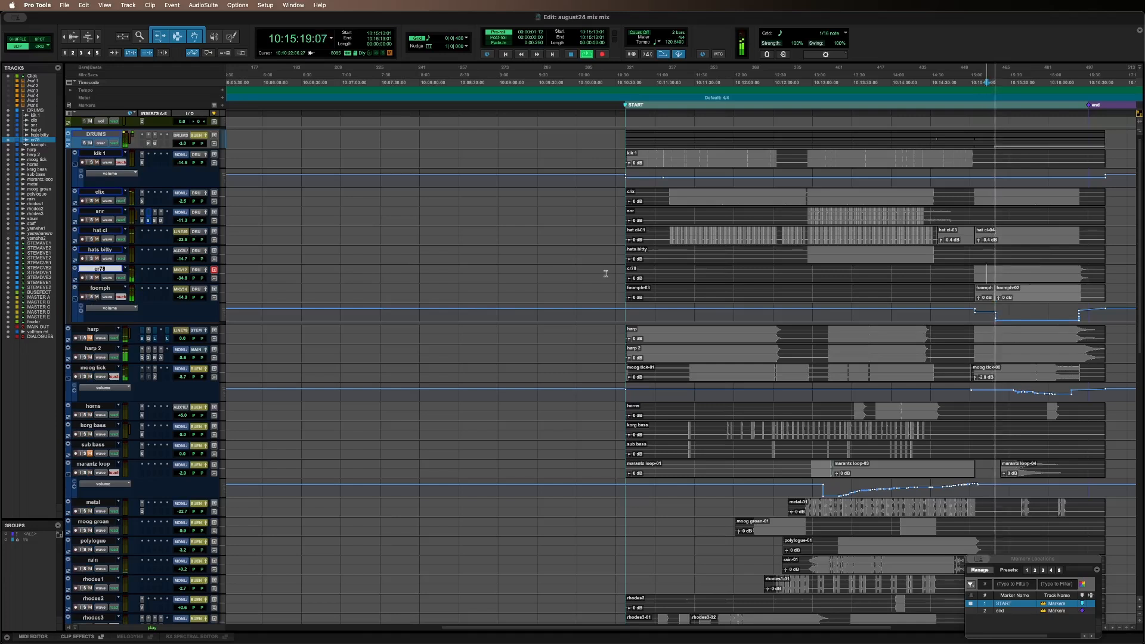
key(super+bracketright)
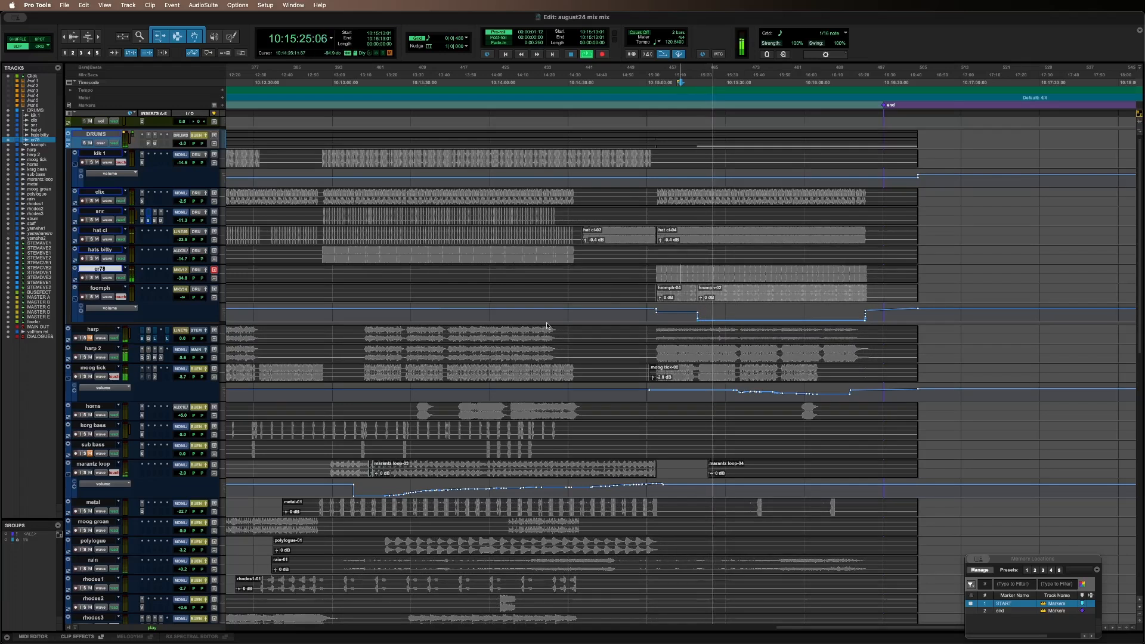
key(super+bracketleft)
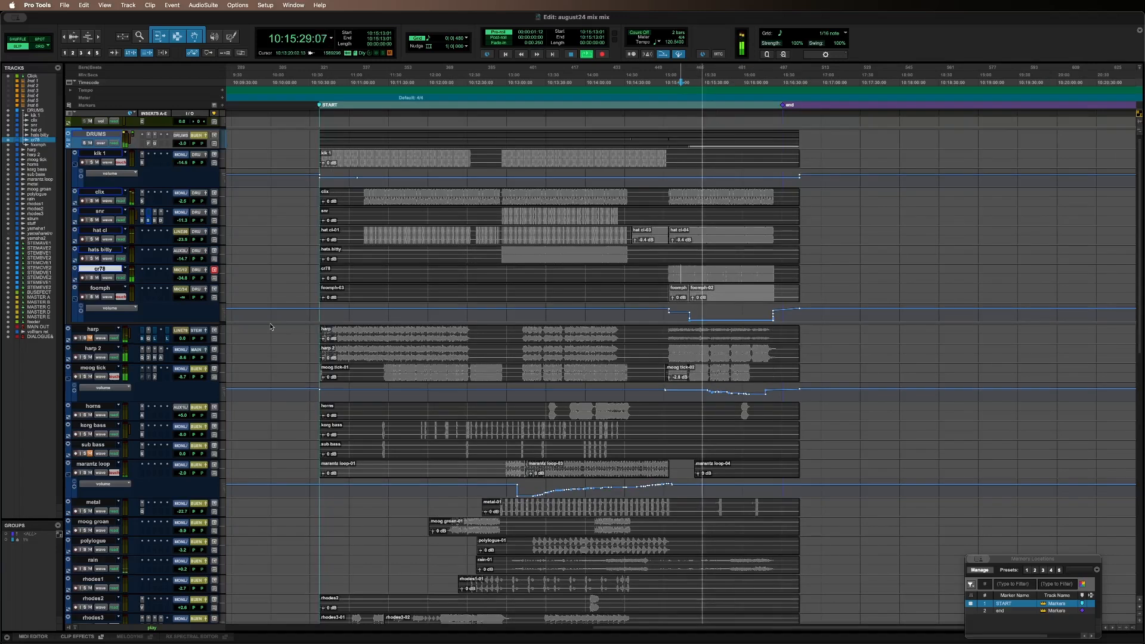
- Select the harp 2 track and inspect its Pro-Q 3 equalizer from the Mix window
click(93, 329)
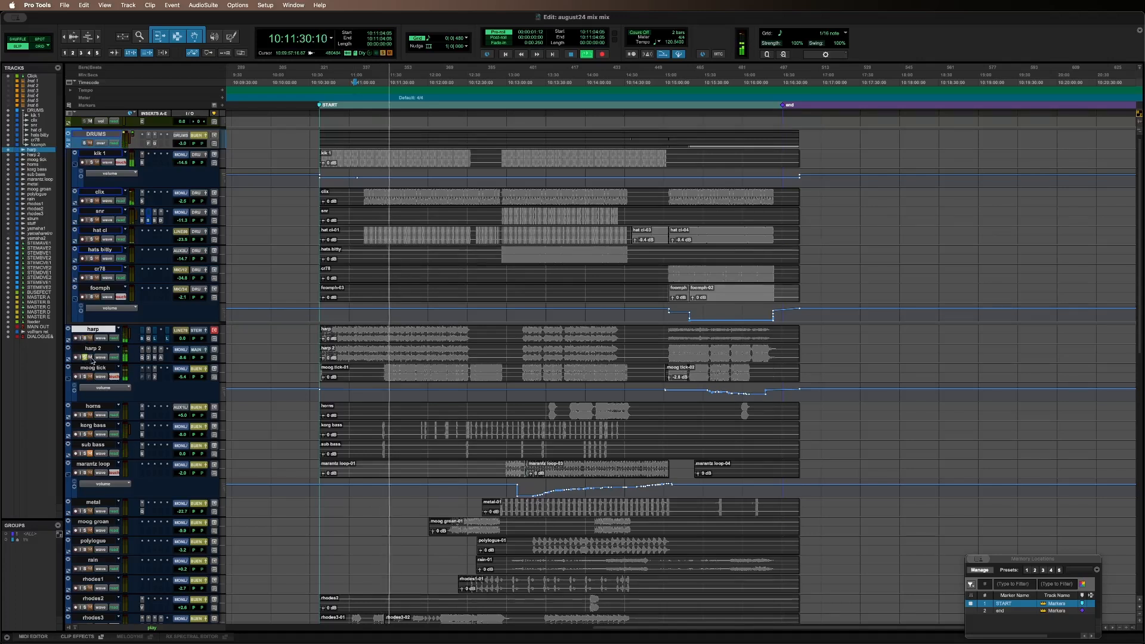
click(99, 350)
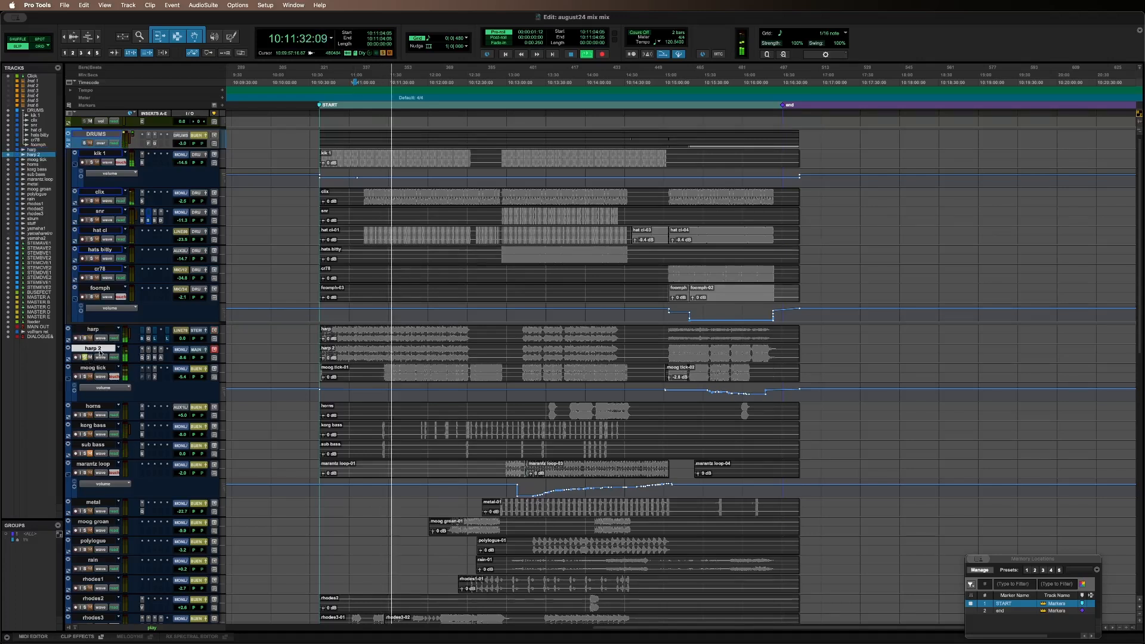
key(super+equal)
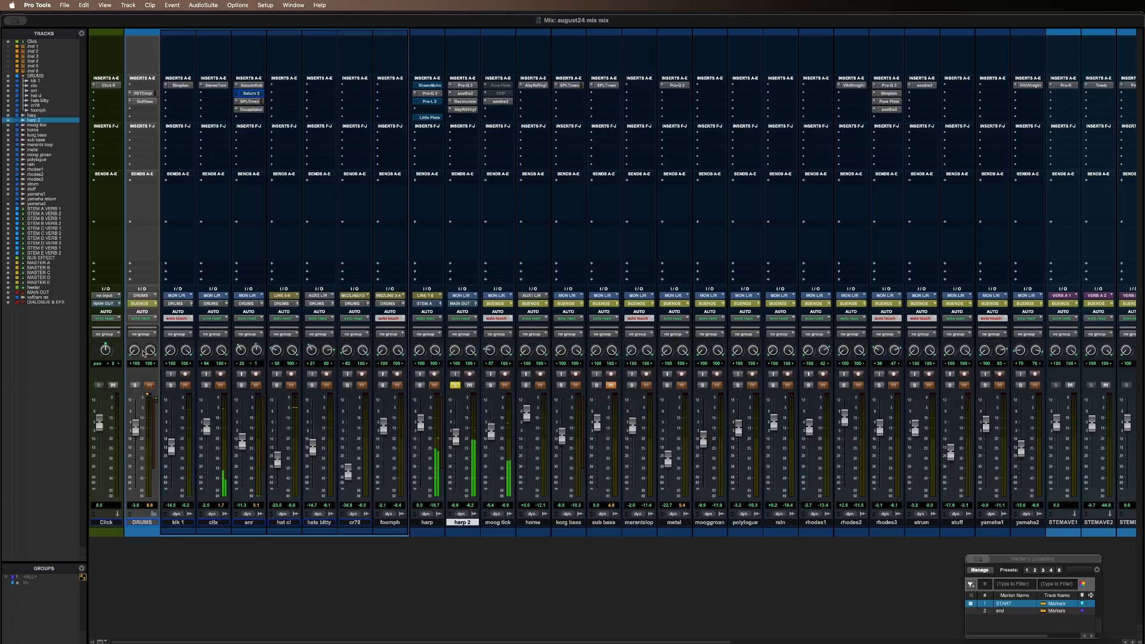
click(467, 85)
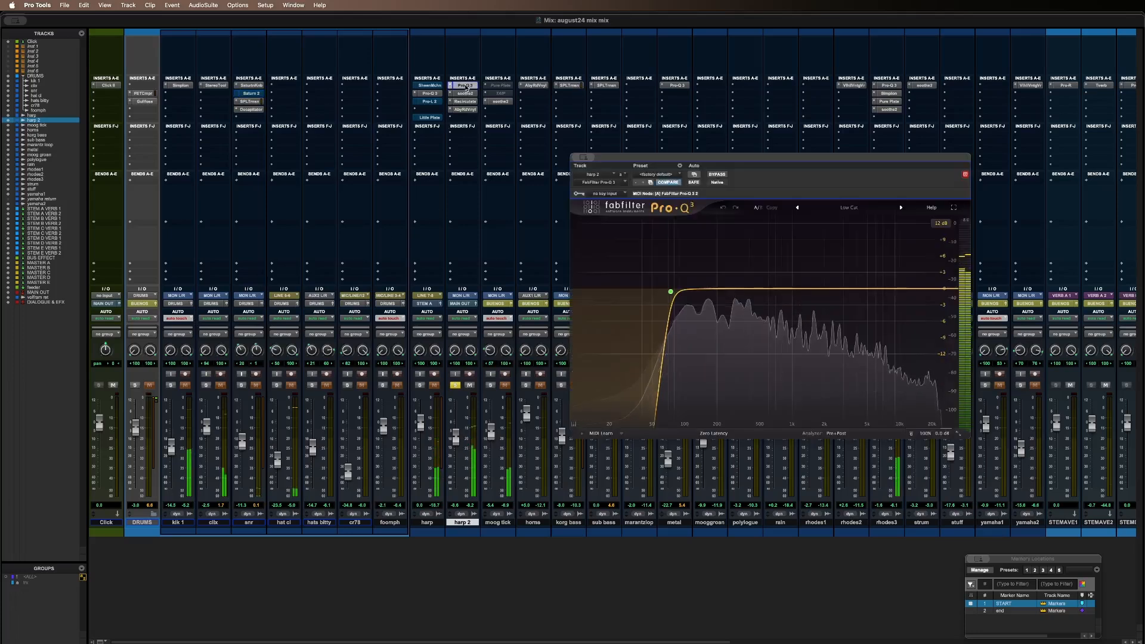
click(468, 87)
- Compare harp 2 with and without soothe2, leaving it active, and check the track's Recirculate delay
click(464, 94)
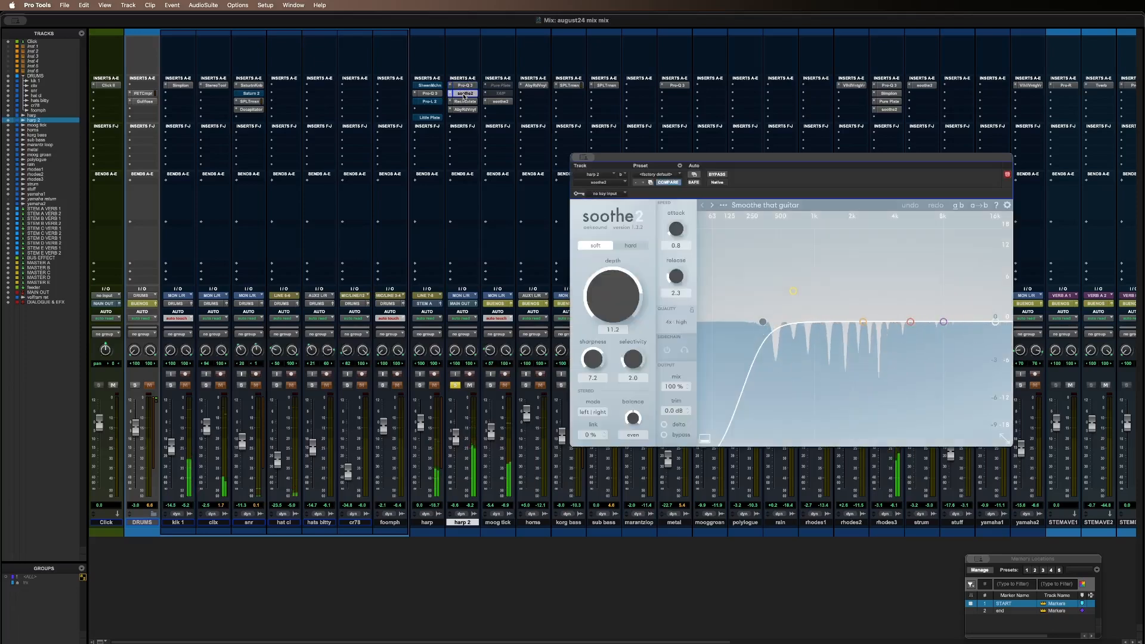
click(717, 175)
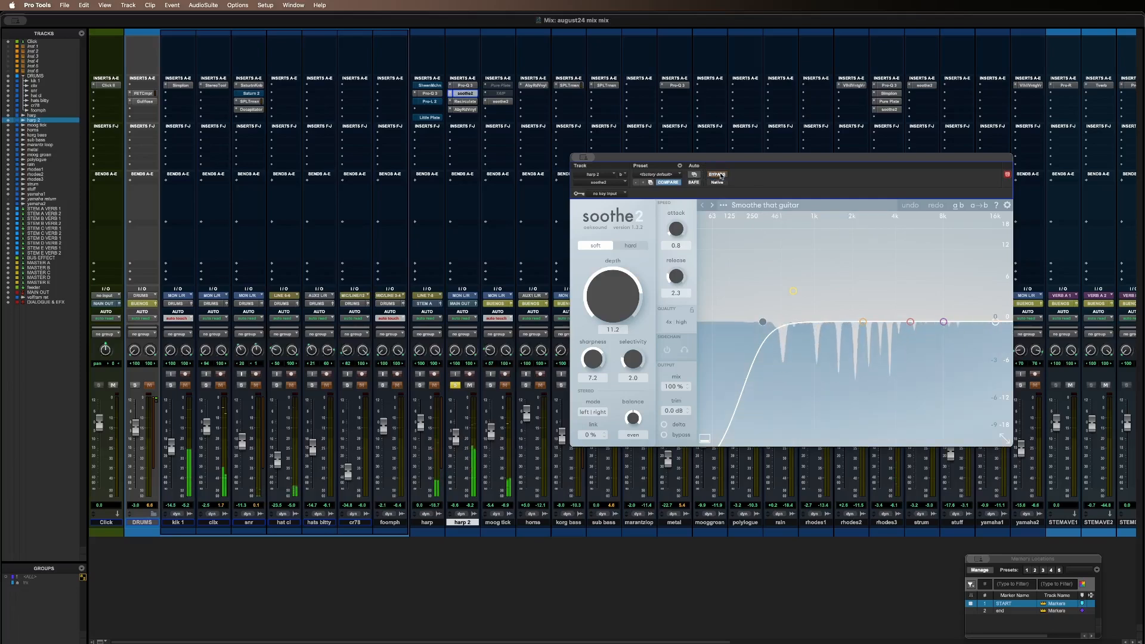
click(719, 175)
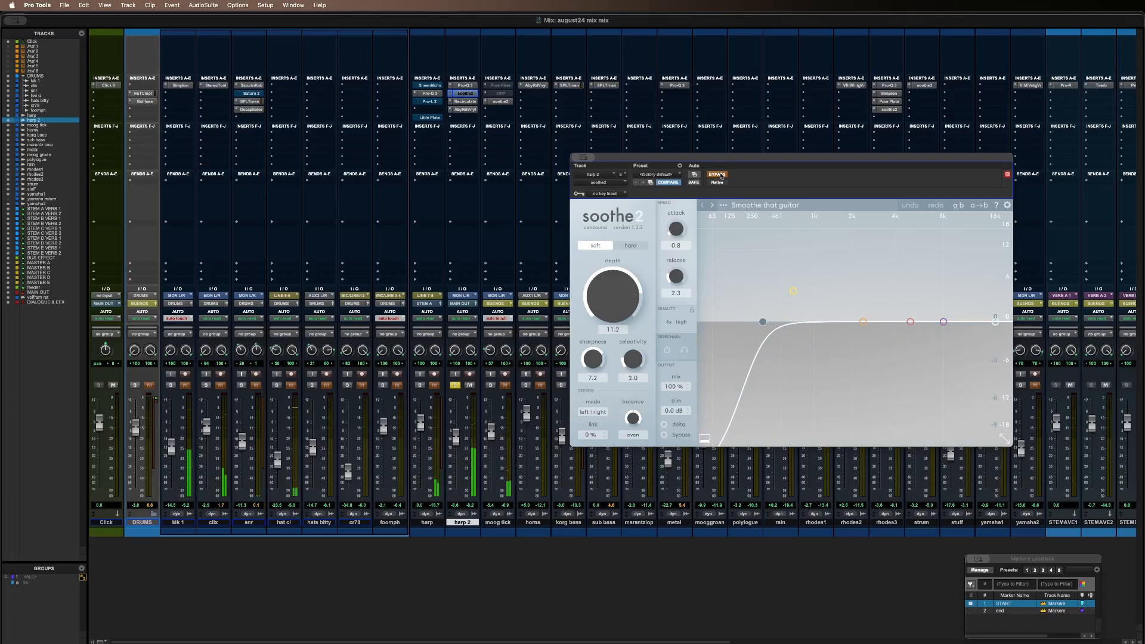
click(719, 174)
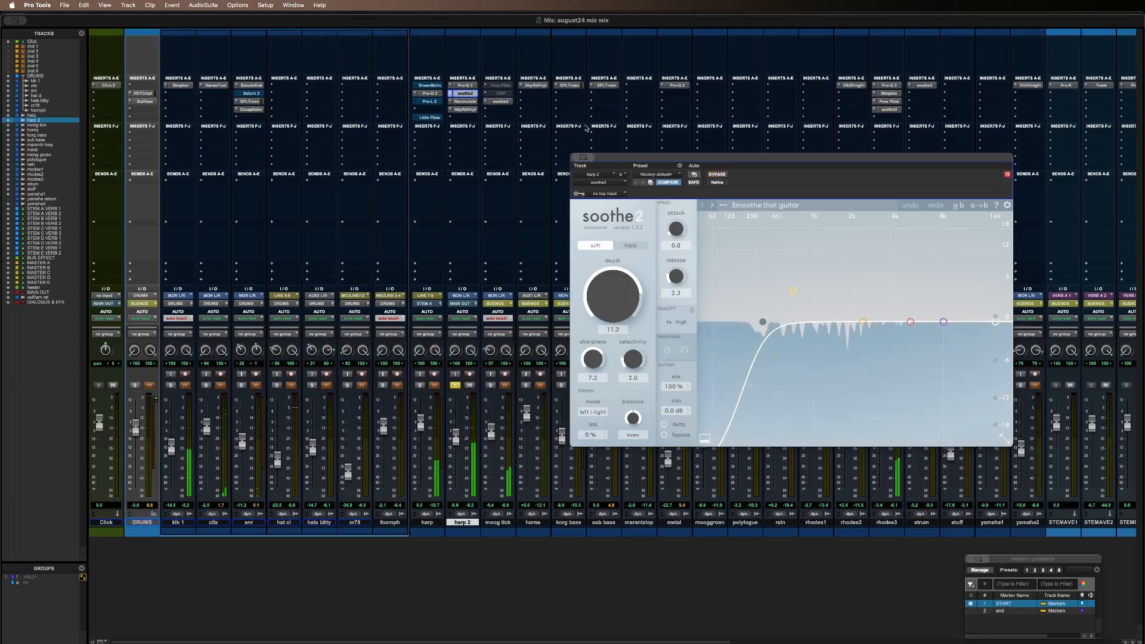
click(460, 101)
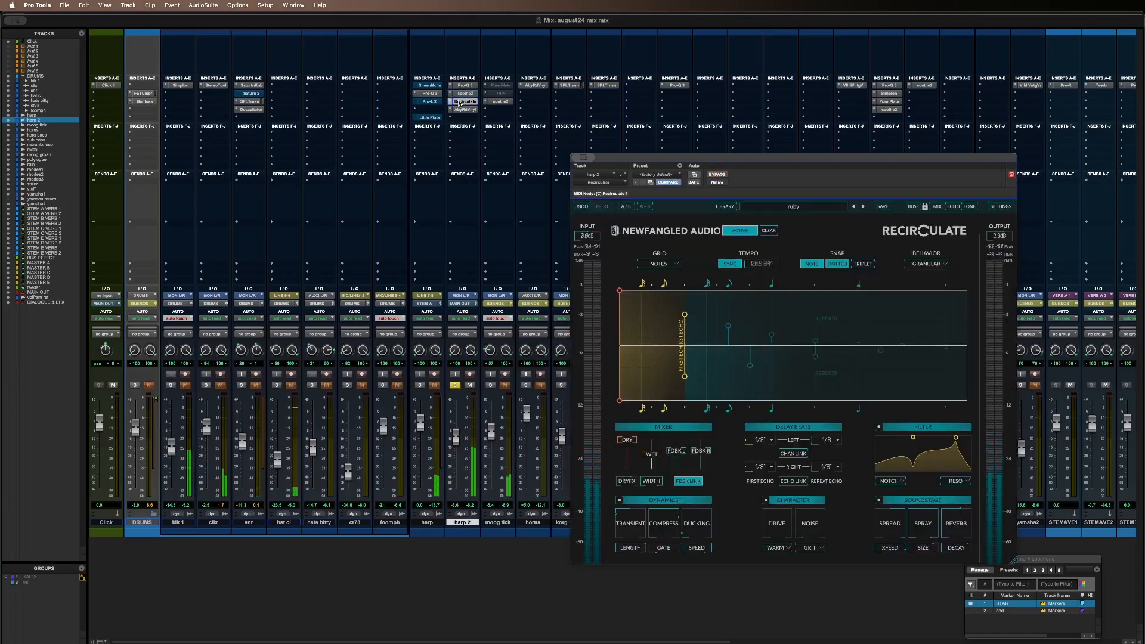
super+click(460, 102)
- Compare harp 2 with and without Abbey Road Vinyl, leaving it active, and engage its Slow Down effect
click(460, 111)
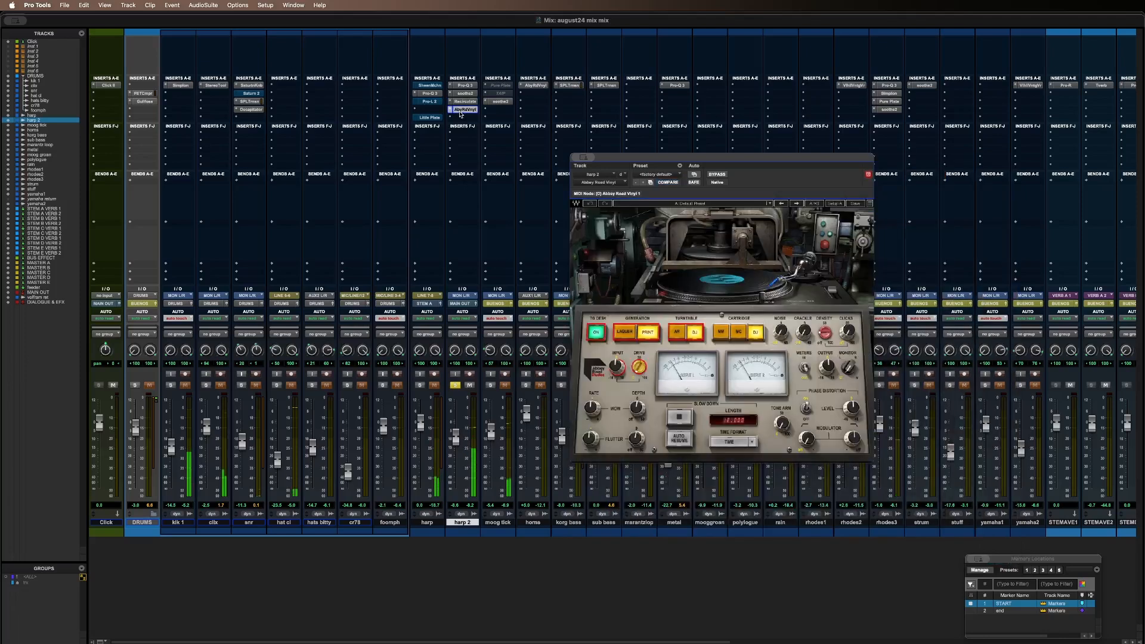
super+click(461, 111)
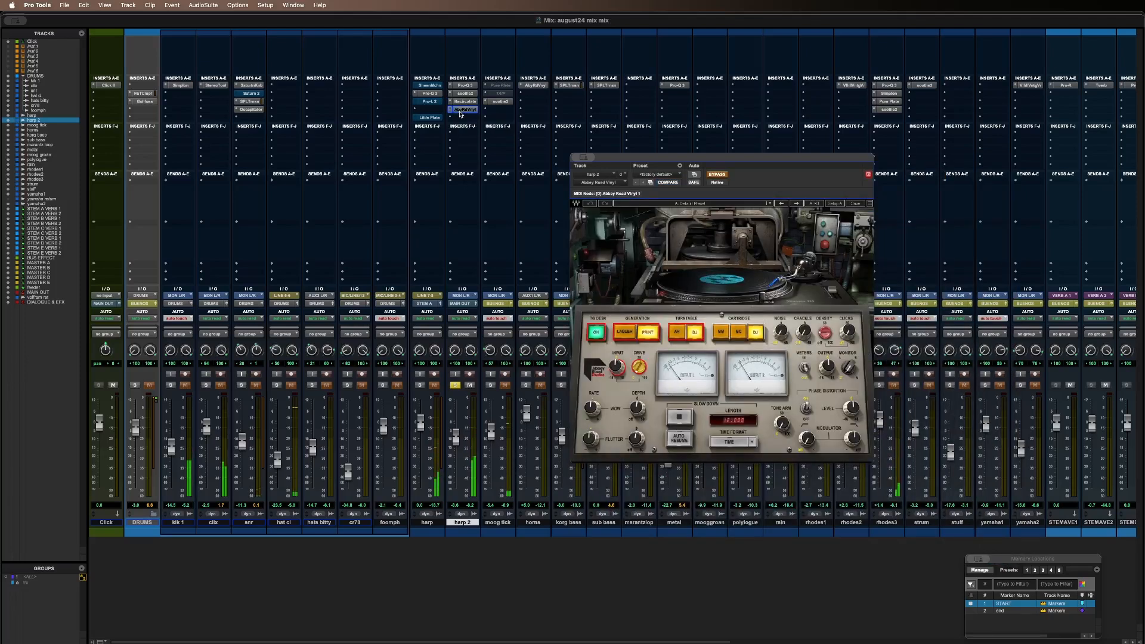
super+click(460, 111)
click(672, 419)
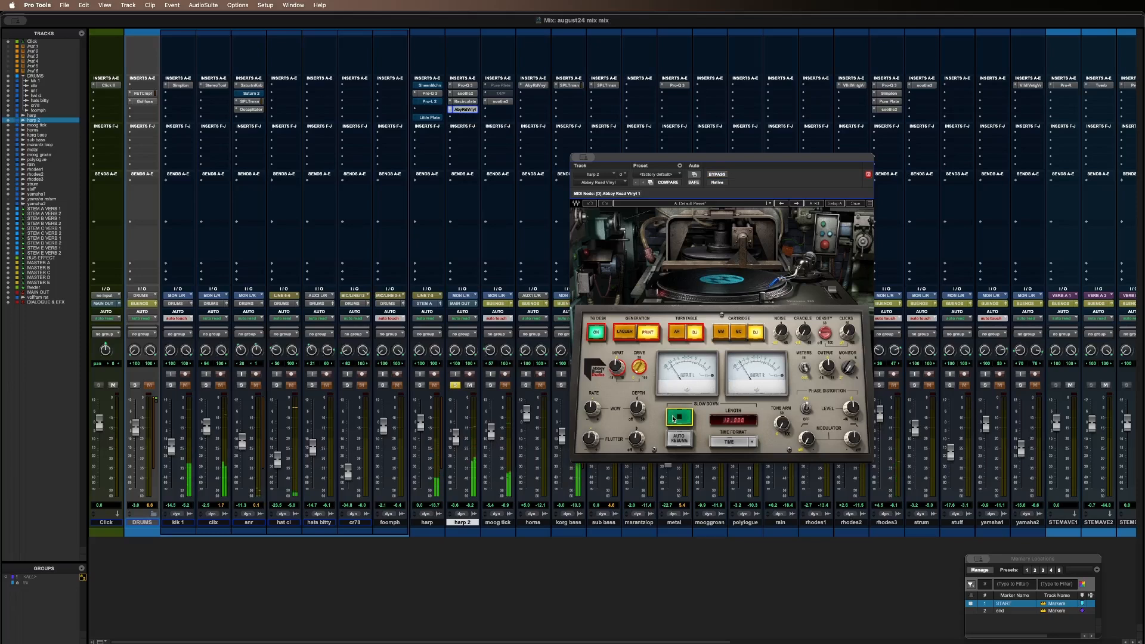
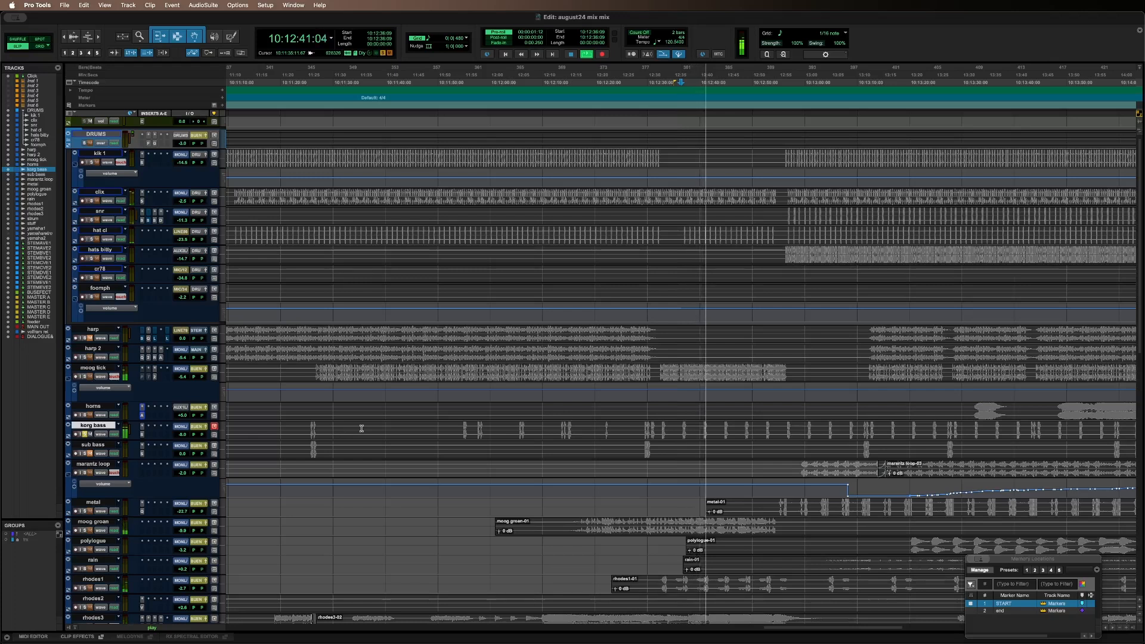
- Compare the korg bass track with and without Transient Designer Plus, leaving it active and closing the plug-in
key(super+equal)
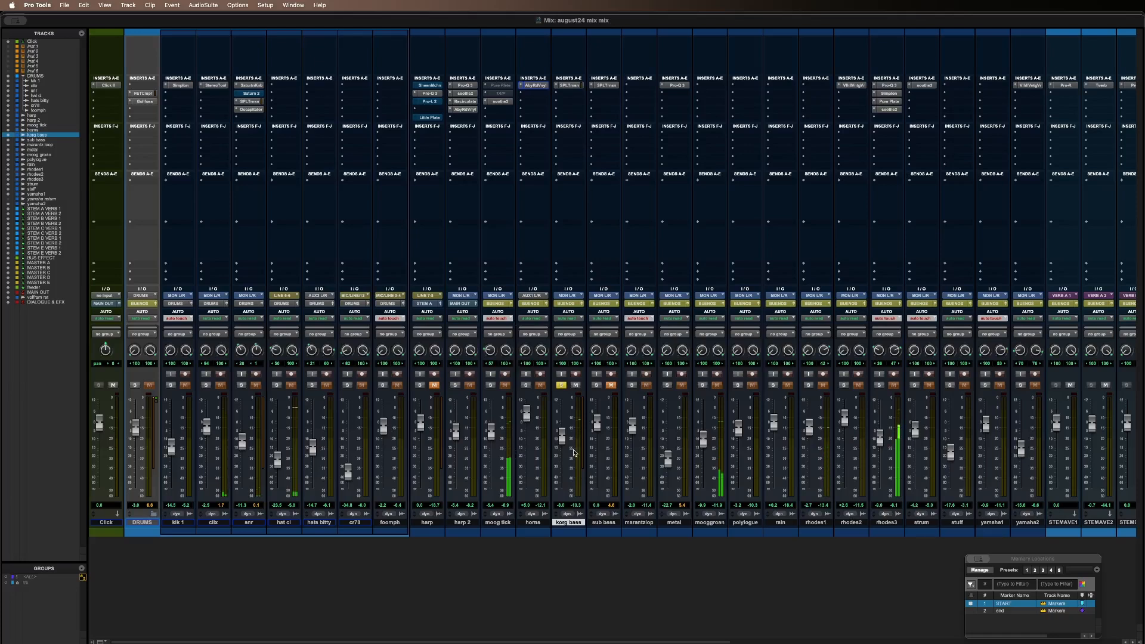
click(569, 85)
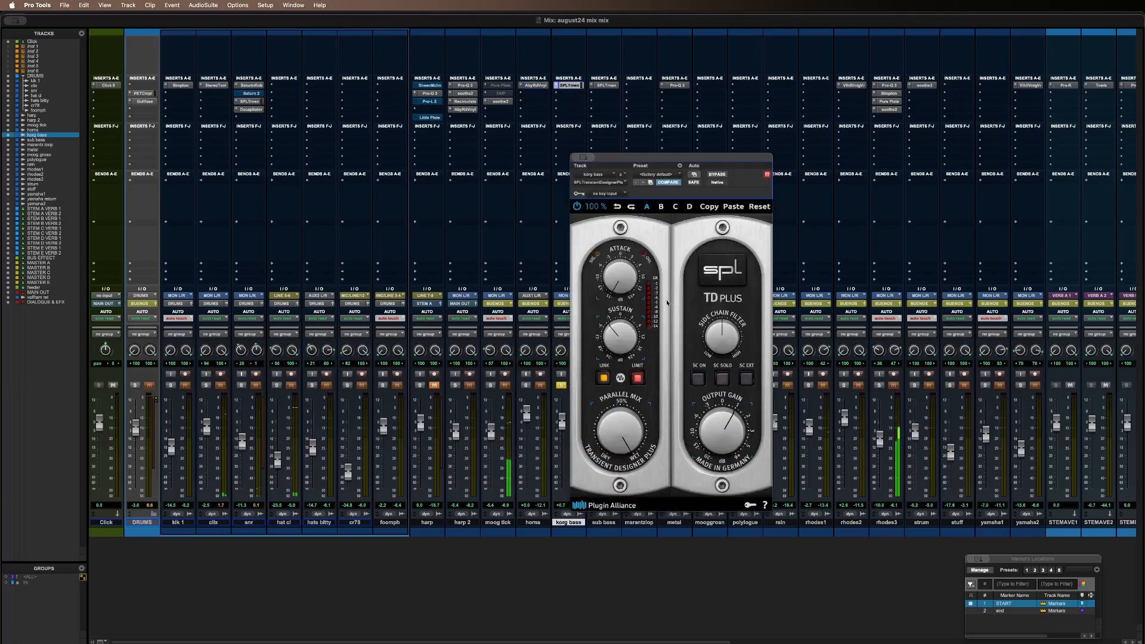
click(718, 174)
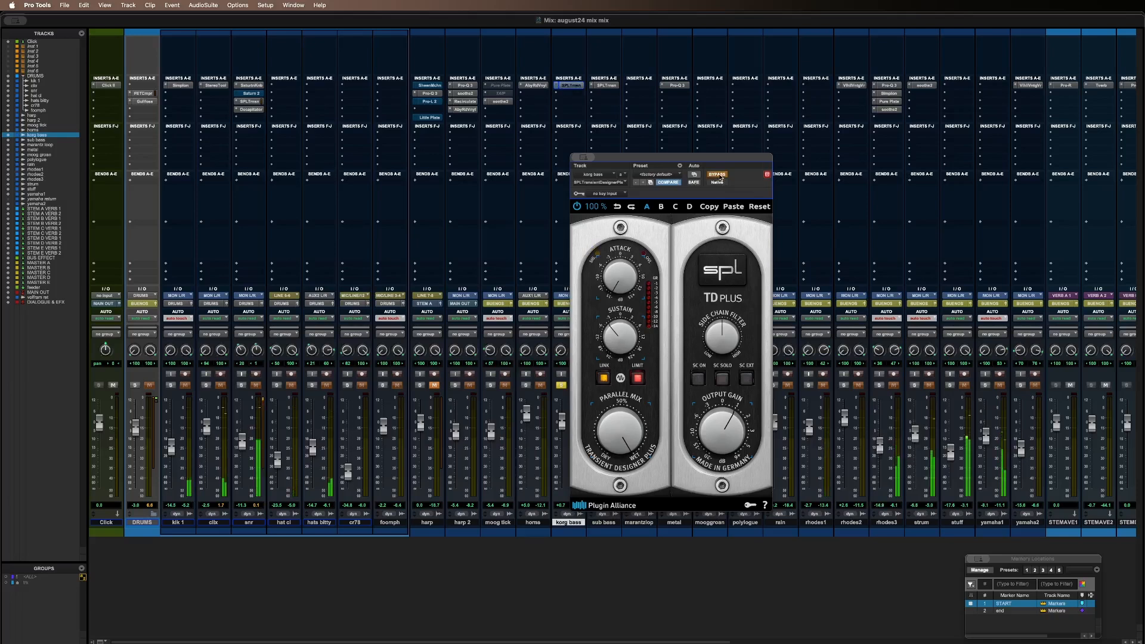
click(718, 176)
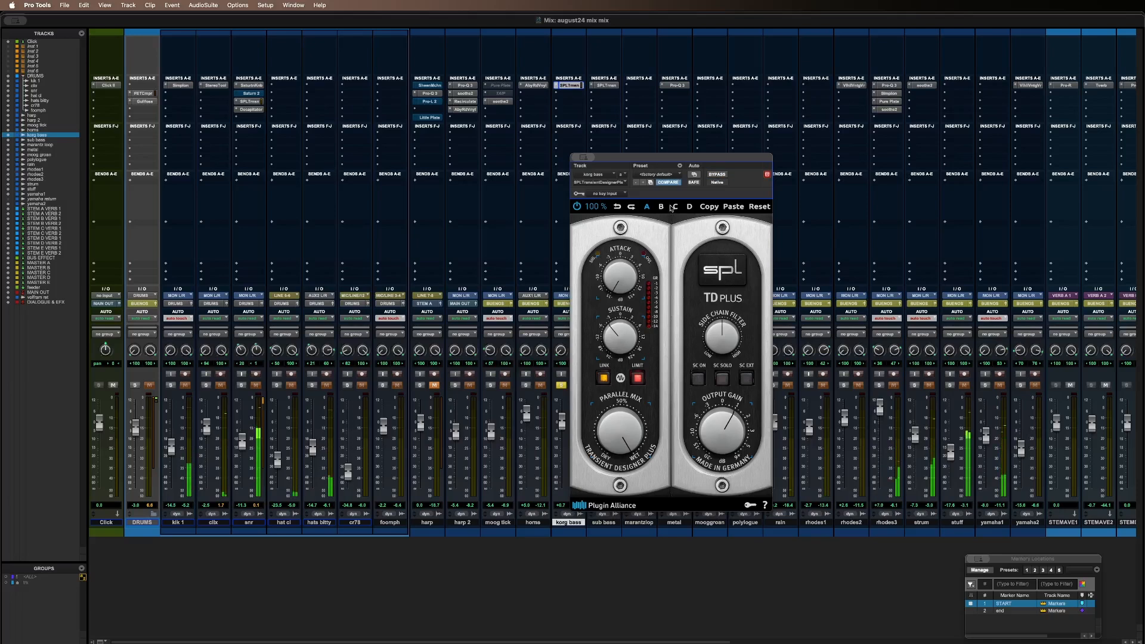
key(super+w)
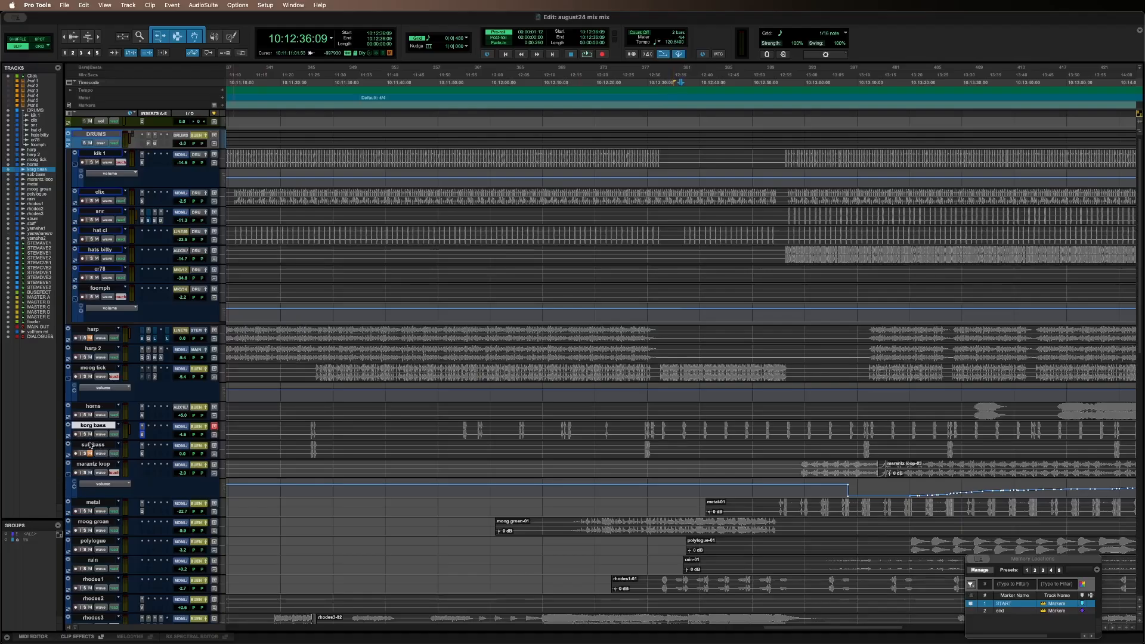
- Select and solo the marantz loop track and play it from about 10:13:26:14, inside the marantz loop-03 clip
click(89, 445)
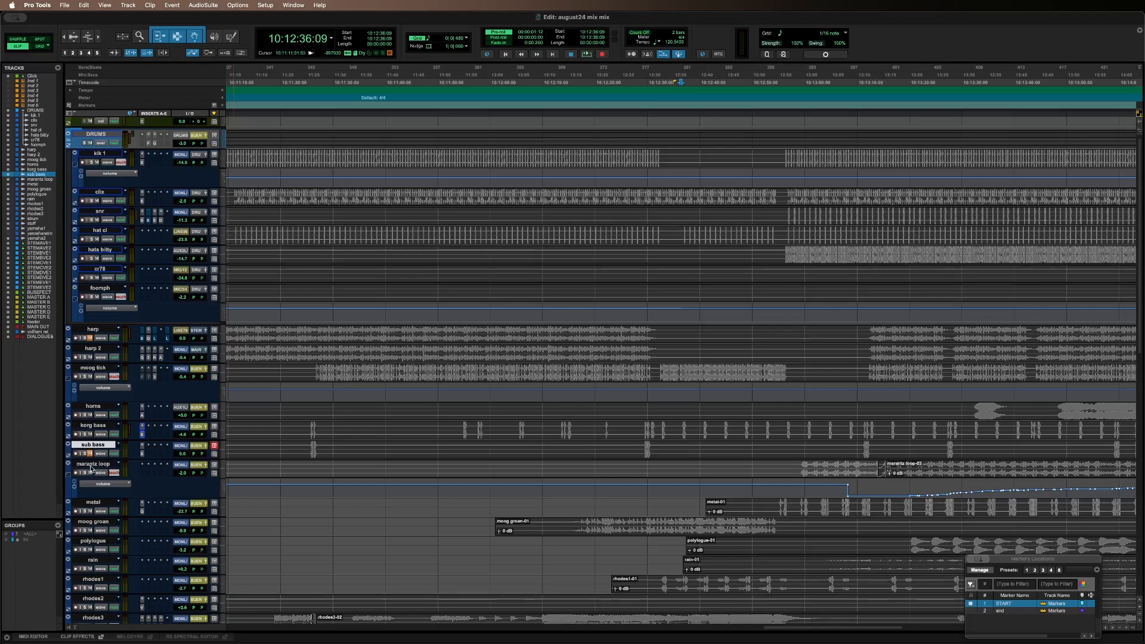
click(91, 464)
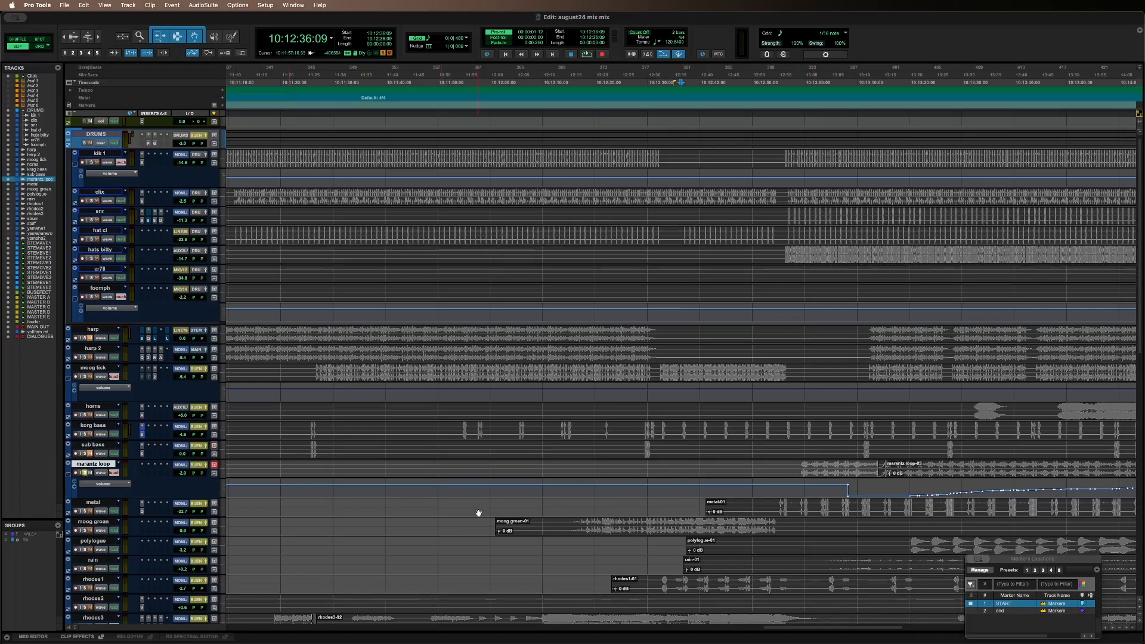
click(944, 466)
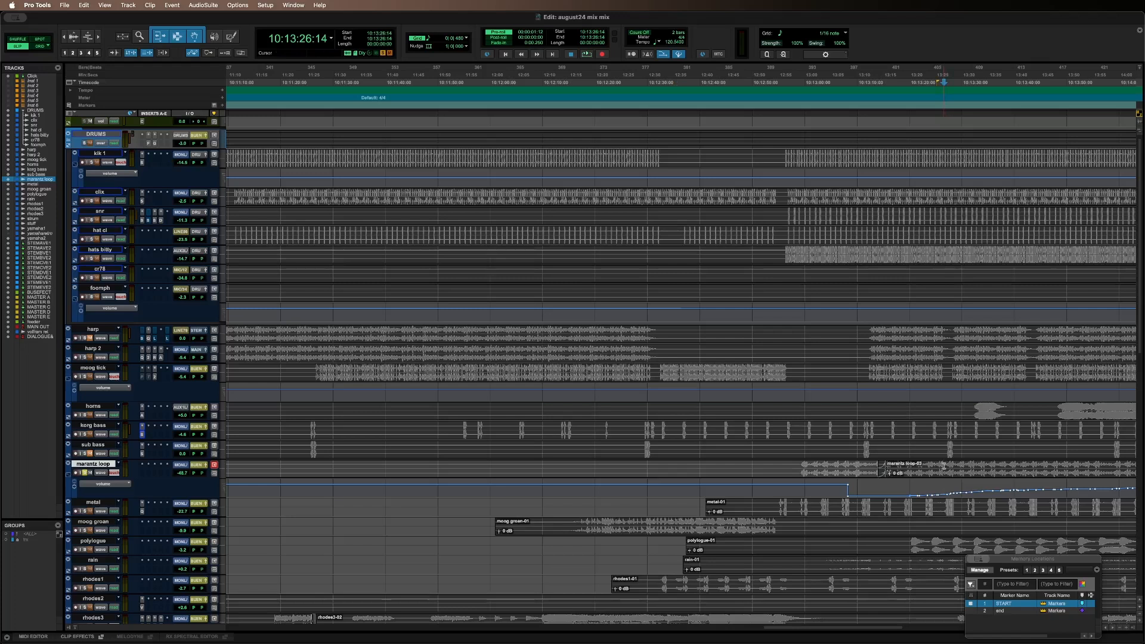
key(space)
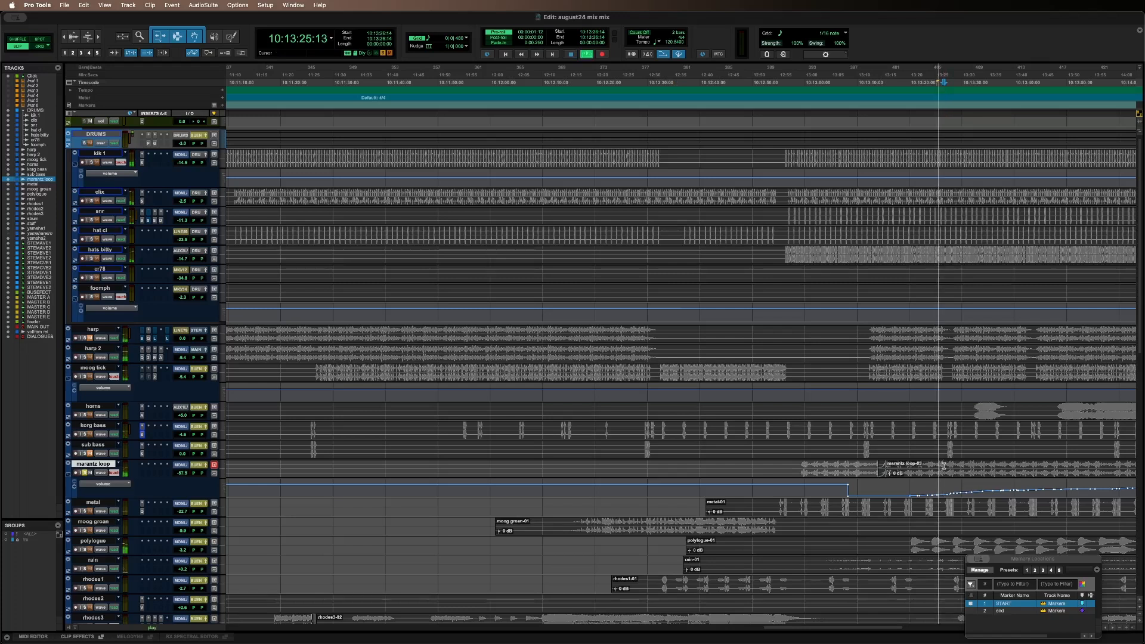
key(r)
key(r)
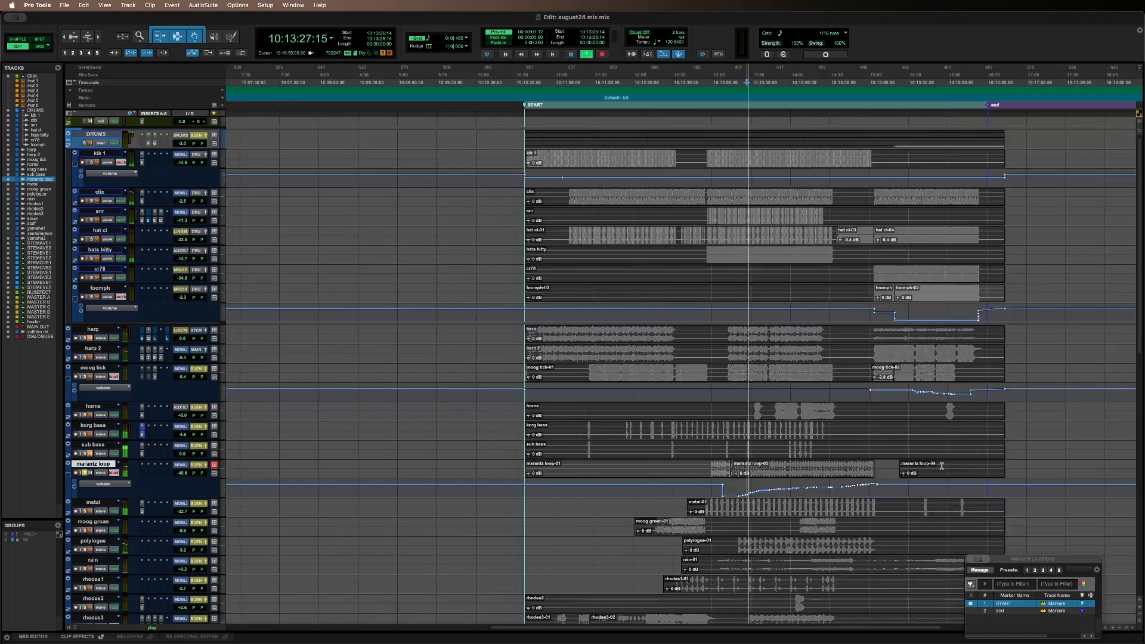
- Audition the marantz loop from about 10:14:16 and 10:14:31, both soloed and within the full mix
click(812, 464)
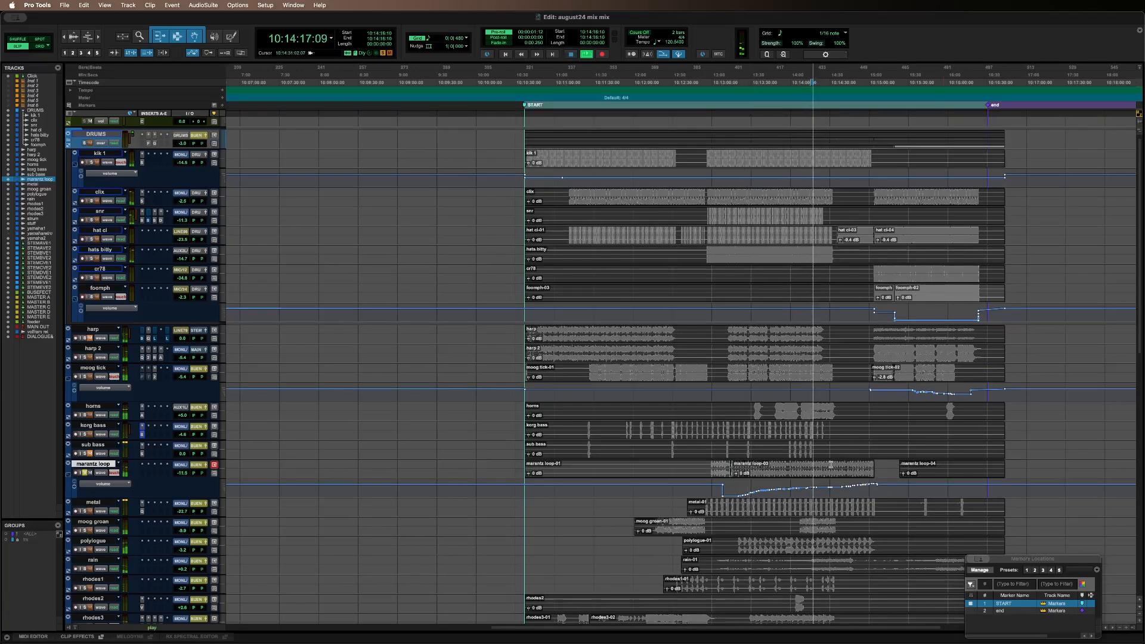
click(830, 465)
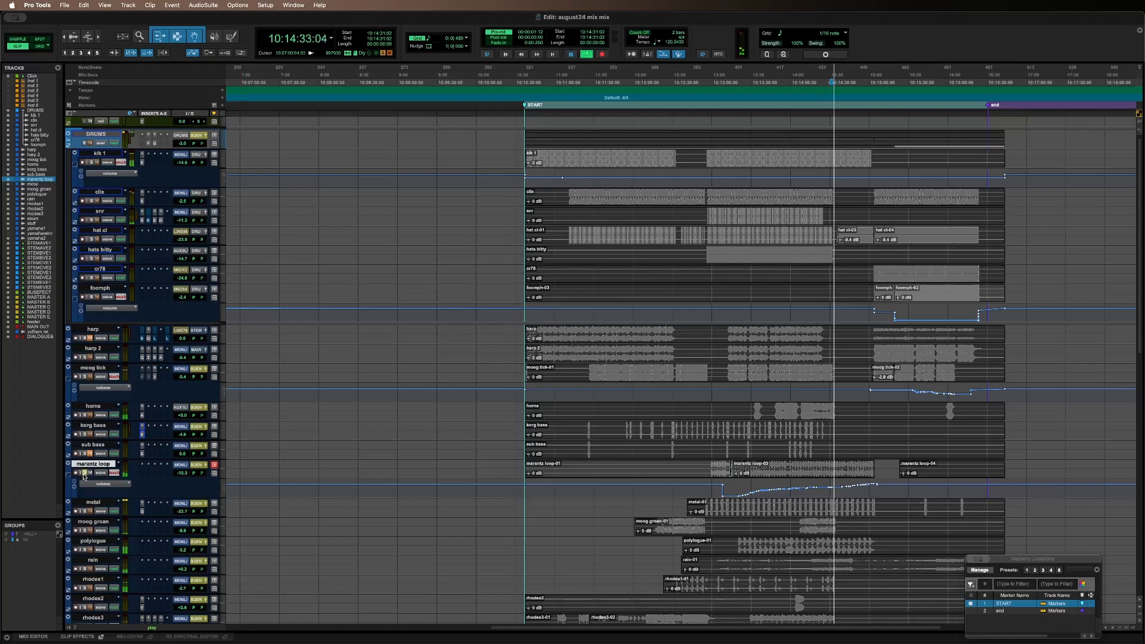
key(space)
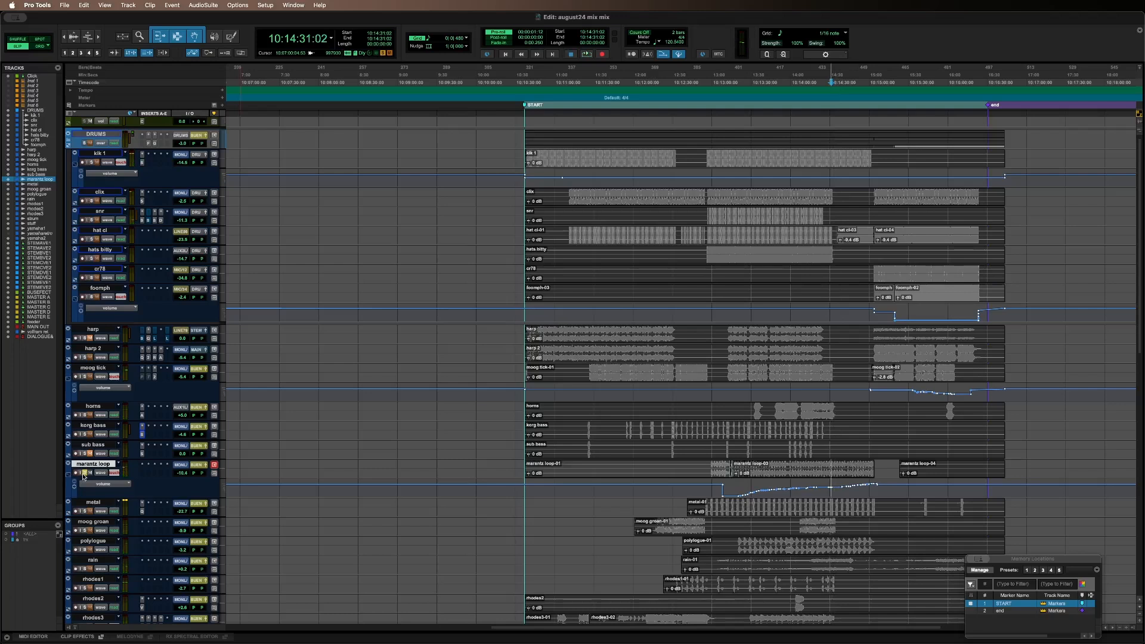
key(space)
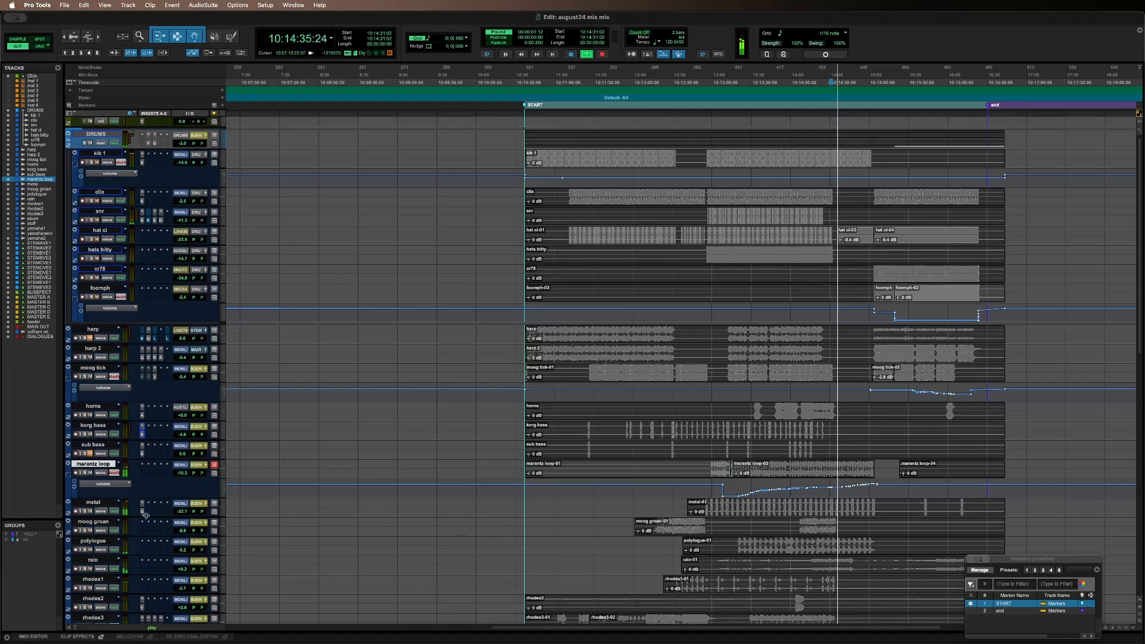
key(space)
- Solo the metal track, inspect its FabFilter Pro-Q 3 brickwall low cut with and without bypass, and close the plug-in
click(95, 503)
key(space)
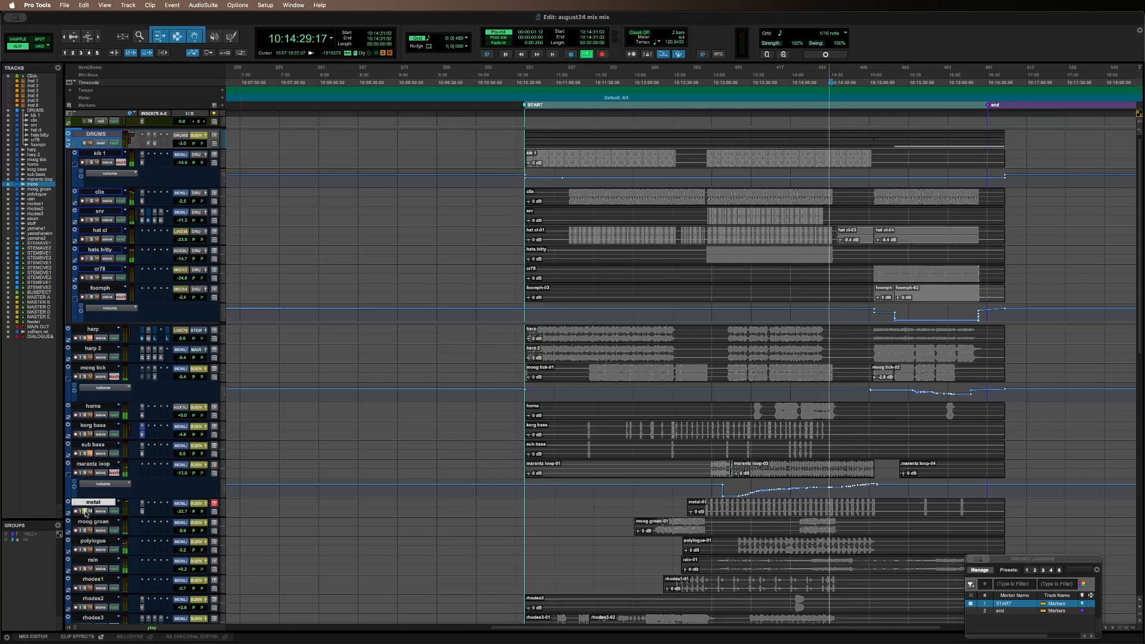
click(142, 512)
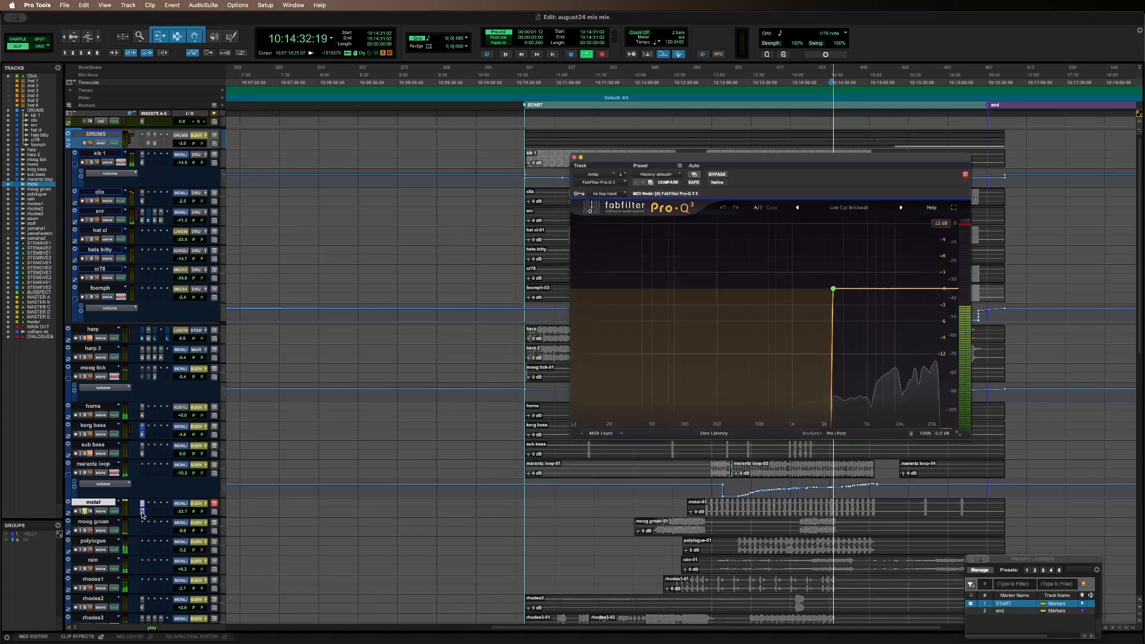
click(804, 319)
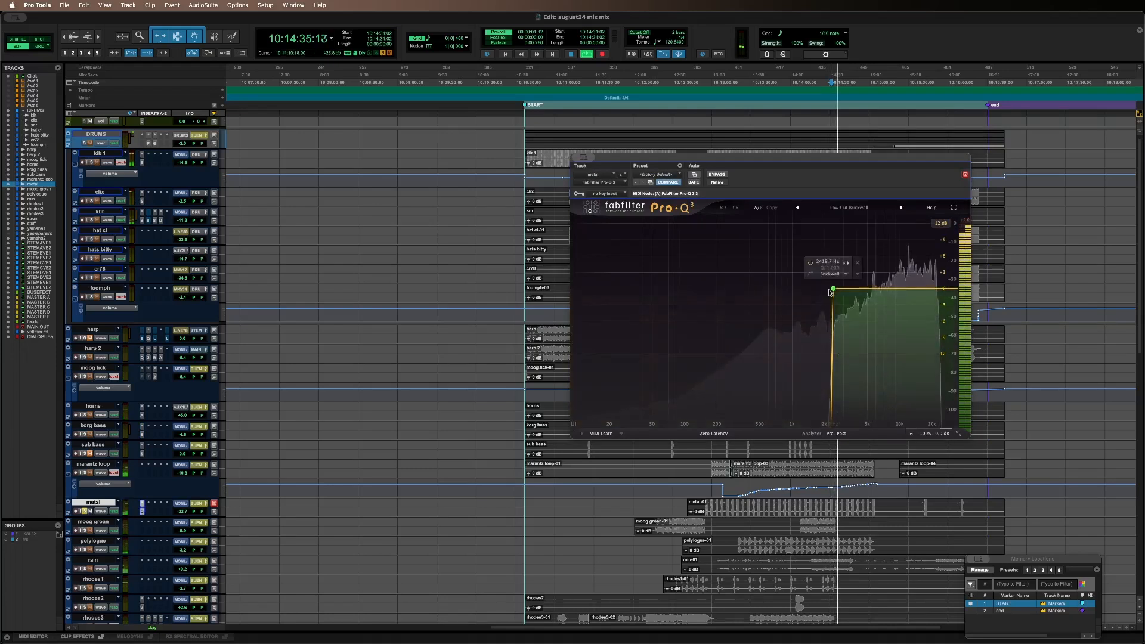
click(718, 175)
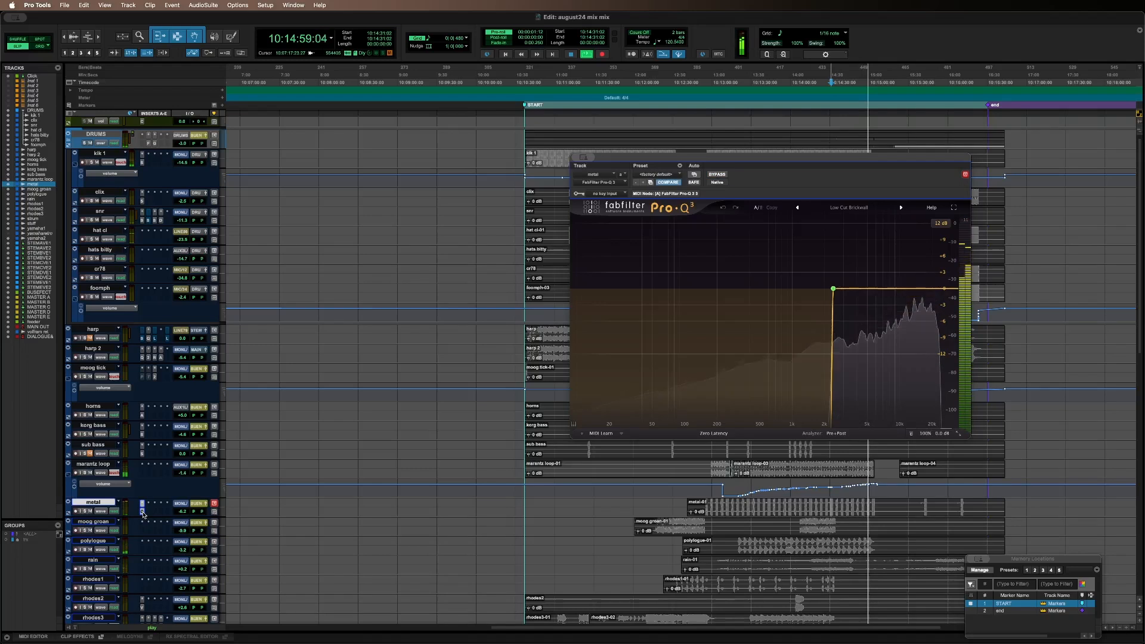
click(142, 512)
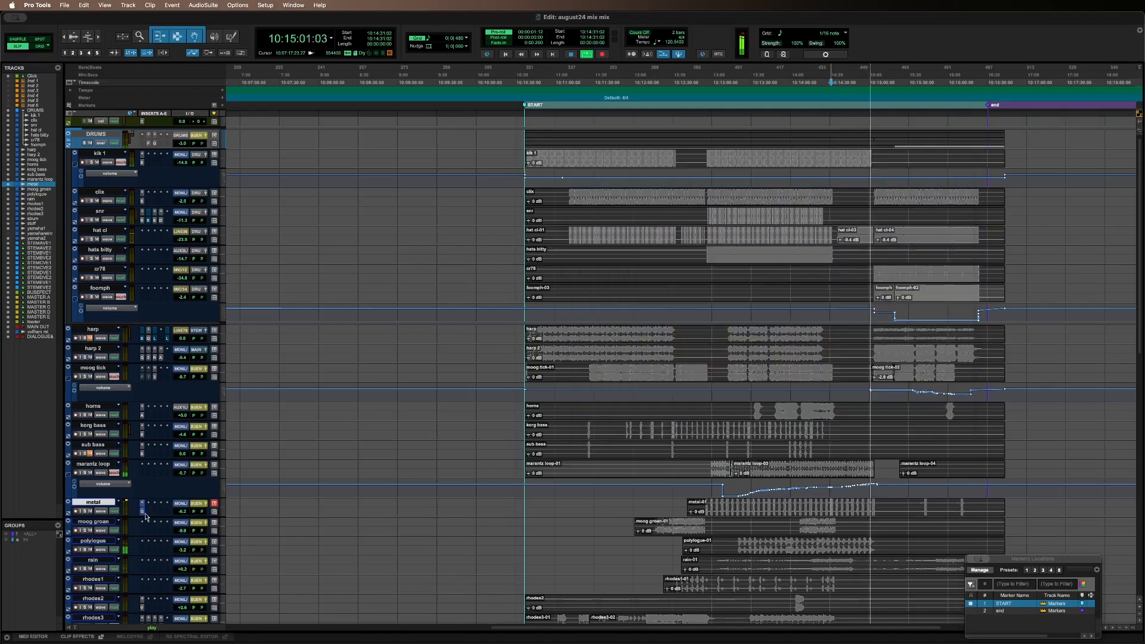
- Select the moog groan track and audition it from about 10:12:27, near the start of its moog groan-01 clip
key(space)
click(668, 522)
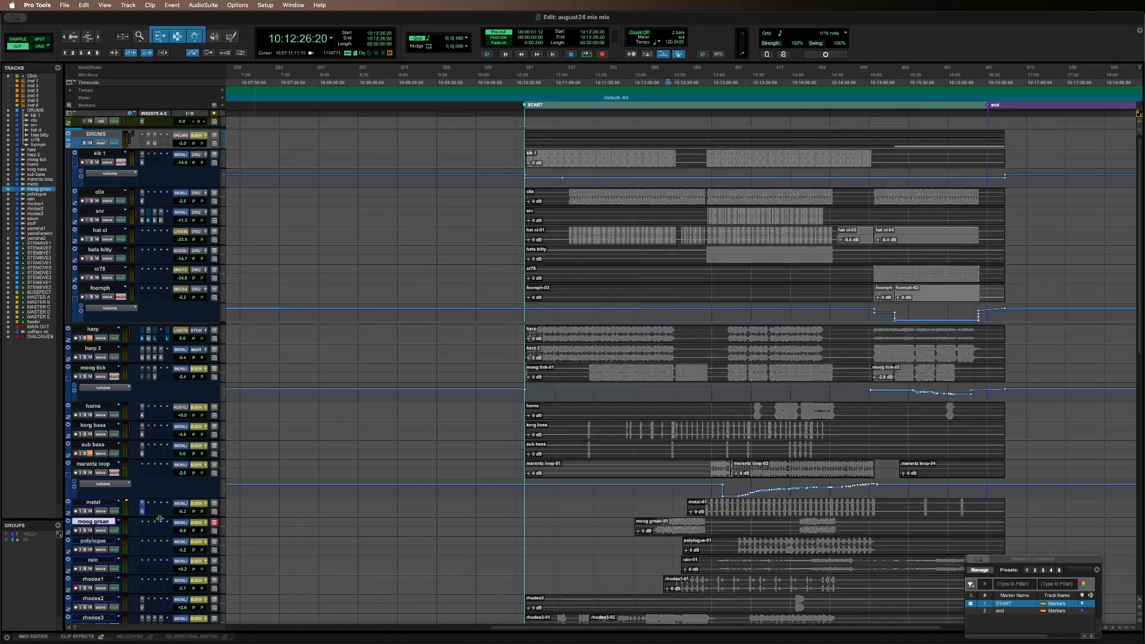
key(space)
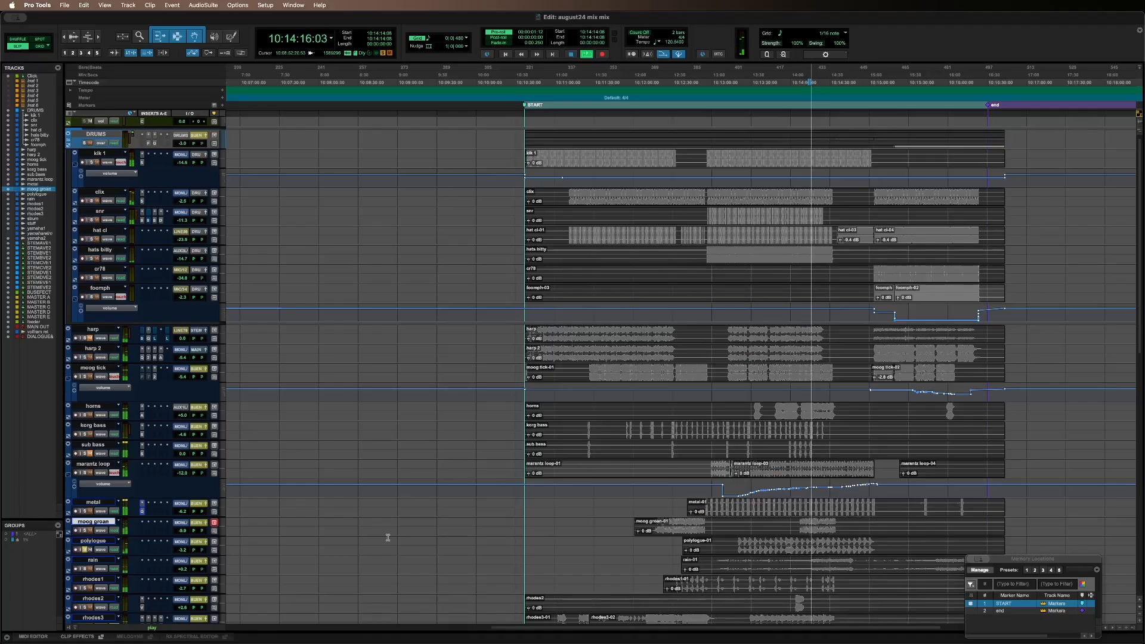
- Audition the polylogue track from about 10:14:14, soloed and within the full mix
key(space)
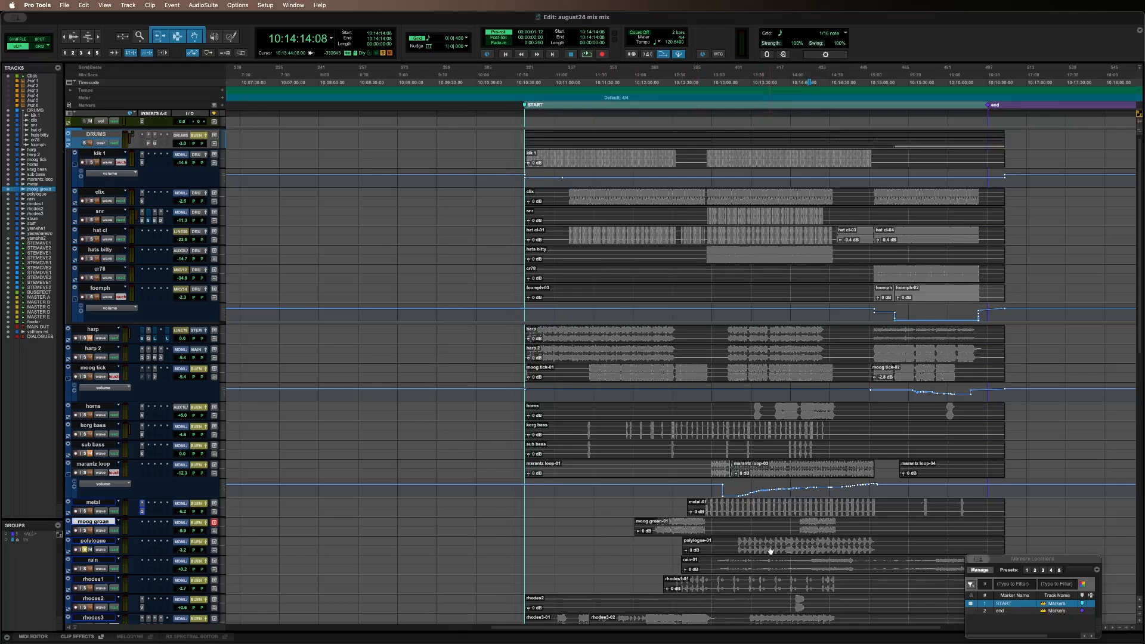
key(space)
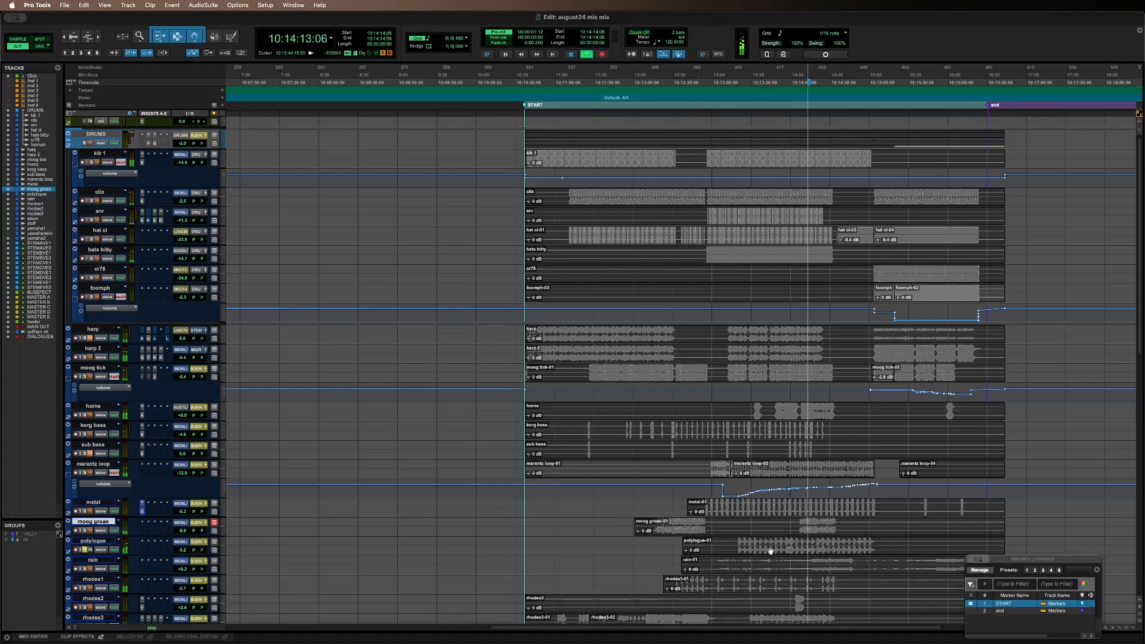
key(space)
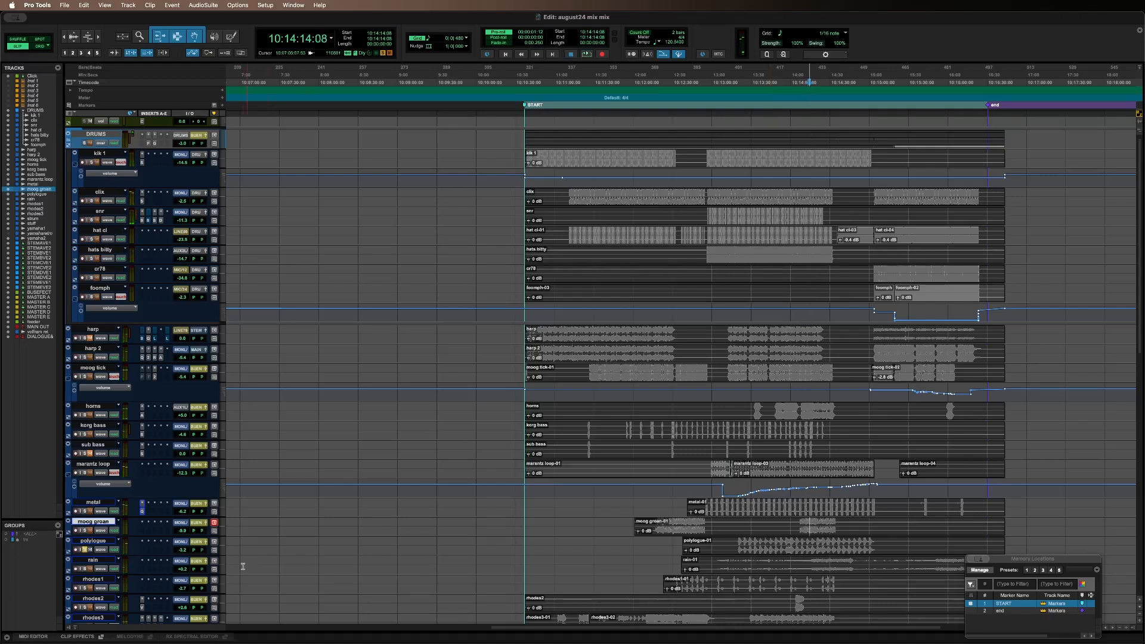
- Solo the rain track, play it from about 10:14:21 and 10:16:07, and check its channel in the mixer
click(91, 561)
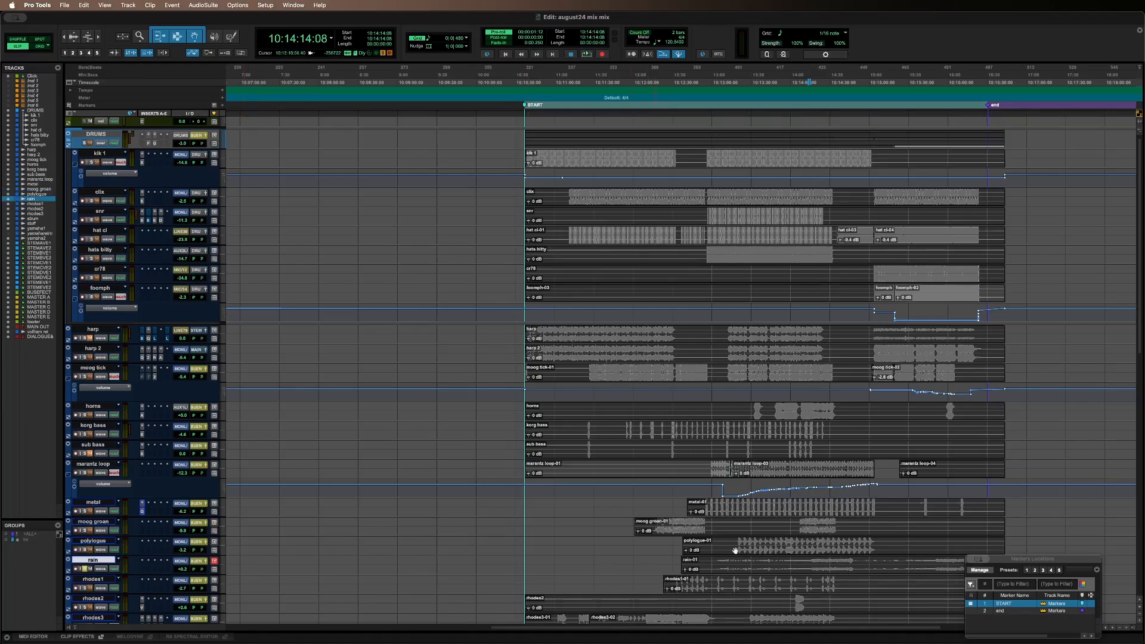
click(818, 564)
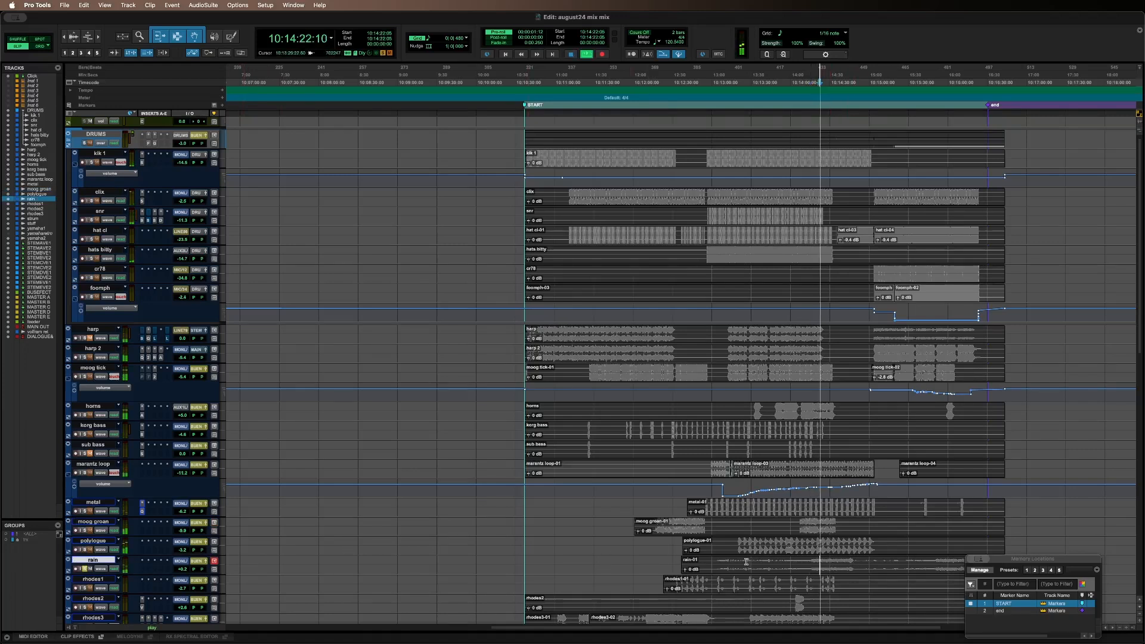
key(super+equal)
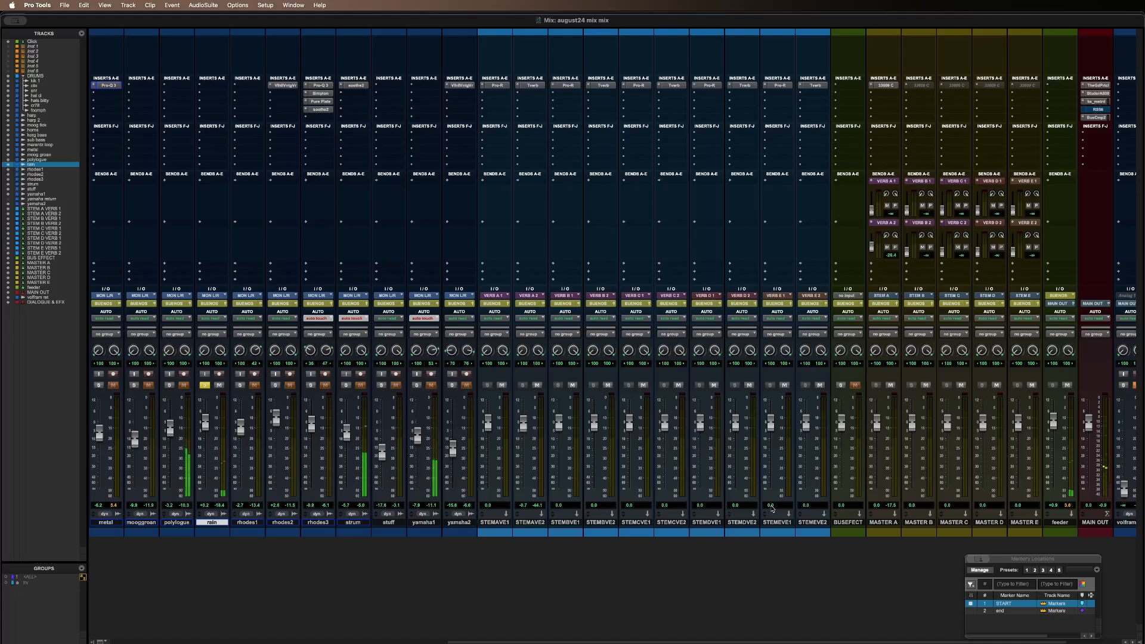
key(super+equal)
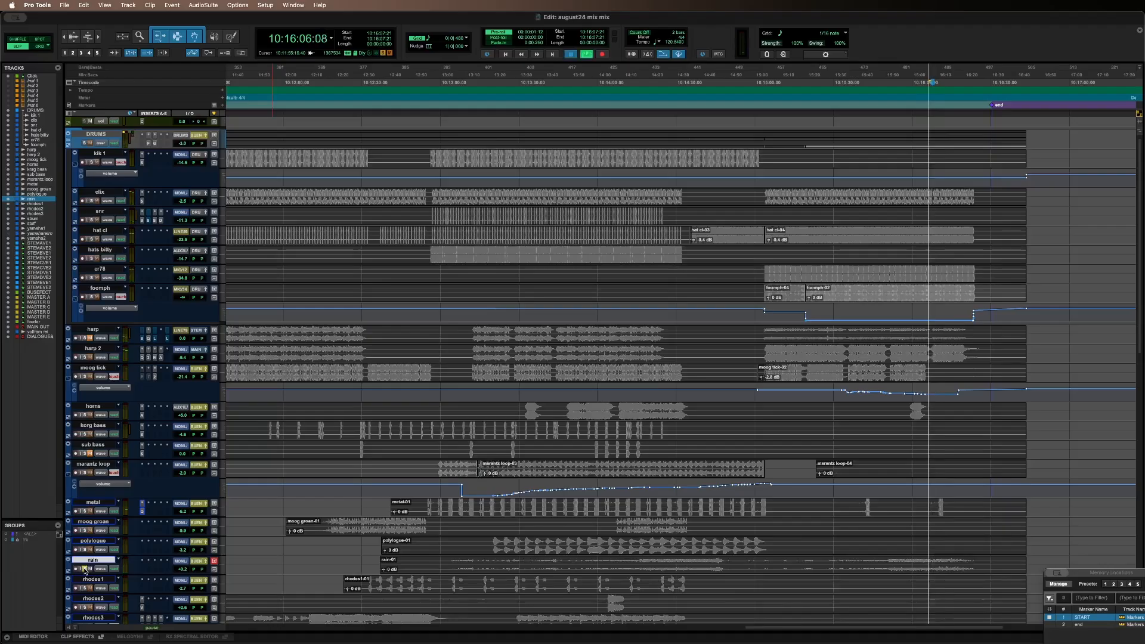
key(space)
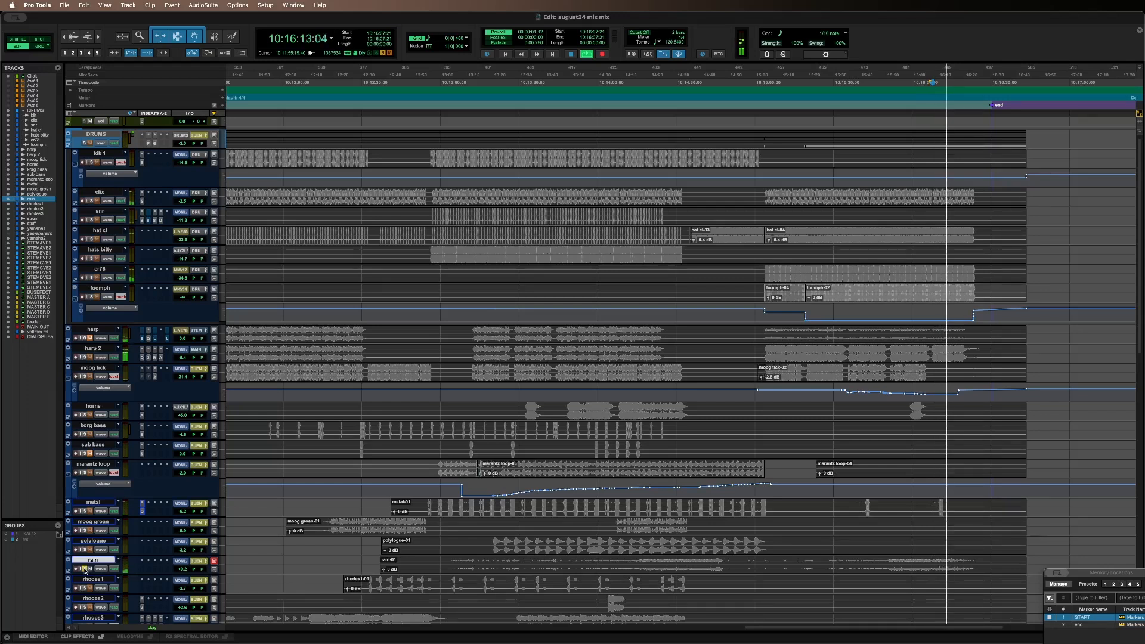
key(space)
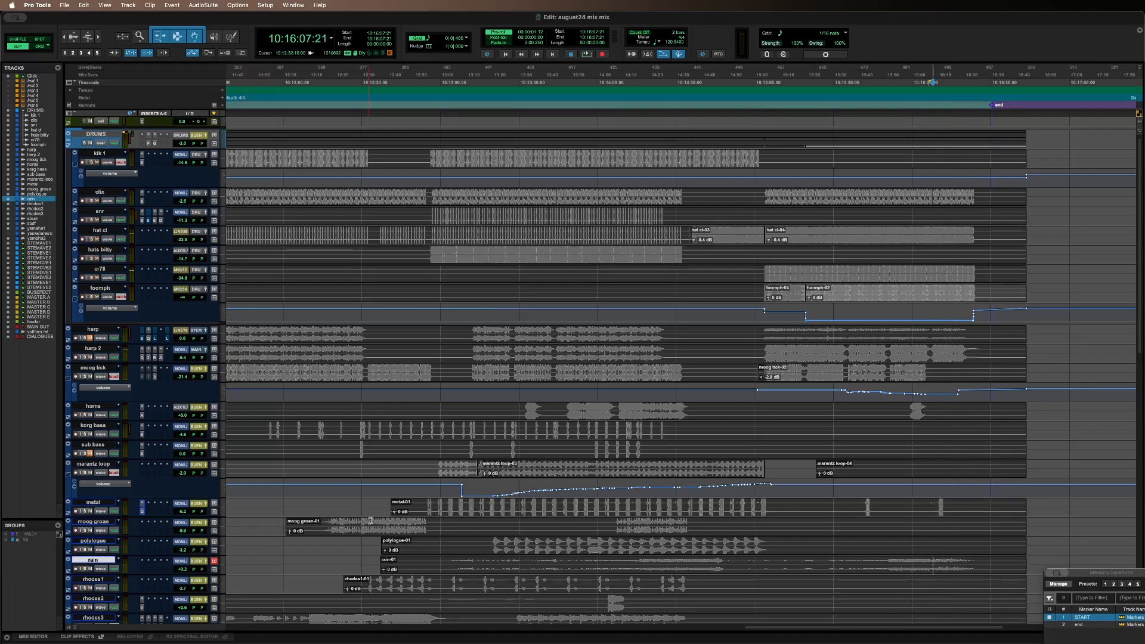
- Select and solo the rhodes1 track and play it from about 10:12:32, inside the rhodes1-01 clip
scroll(370, 521, down, 1)
click(95, 558)
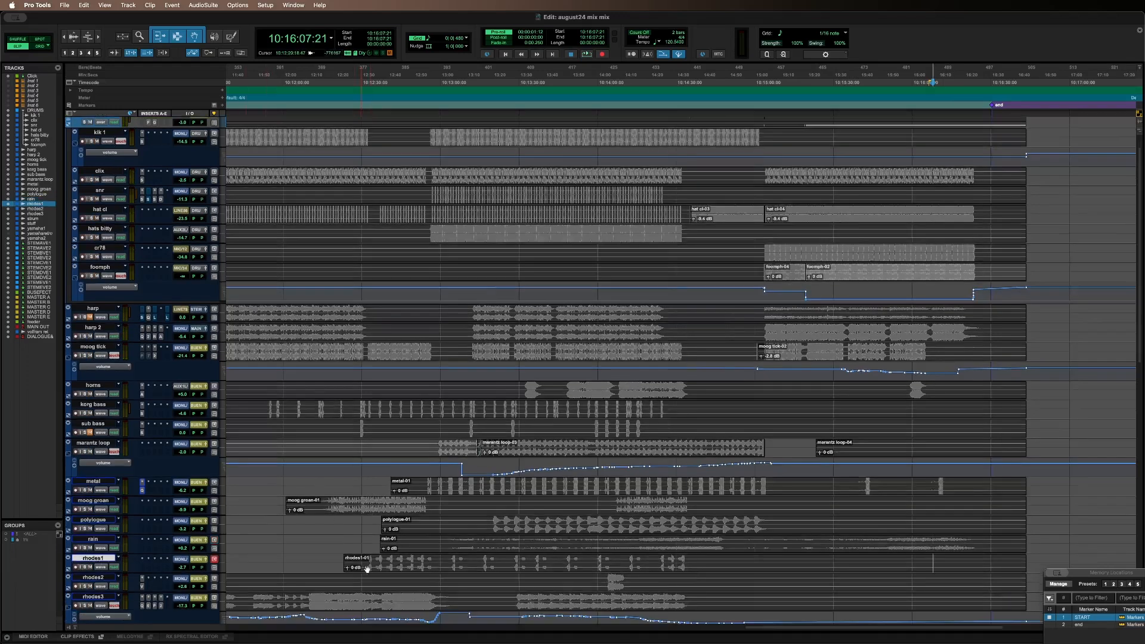
key(space)
key(super+bracketright)
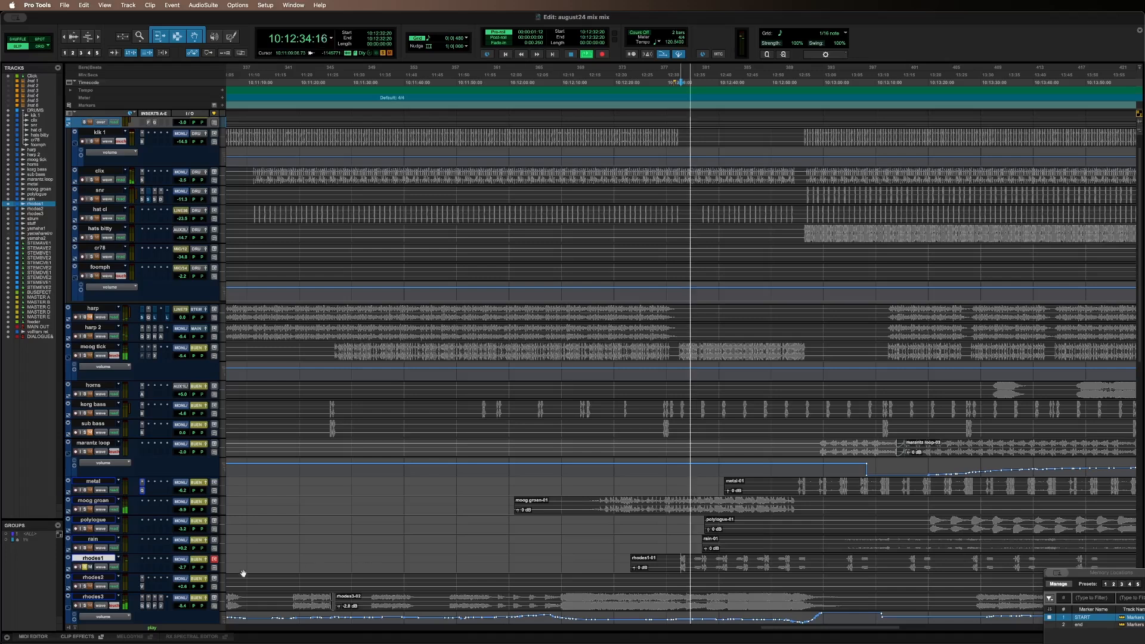
key(space)
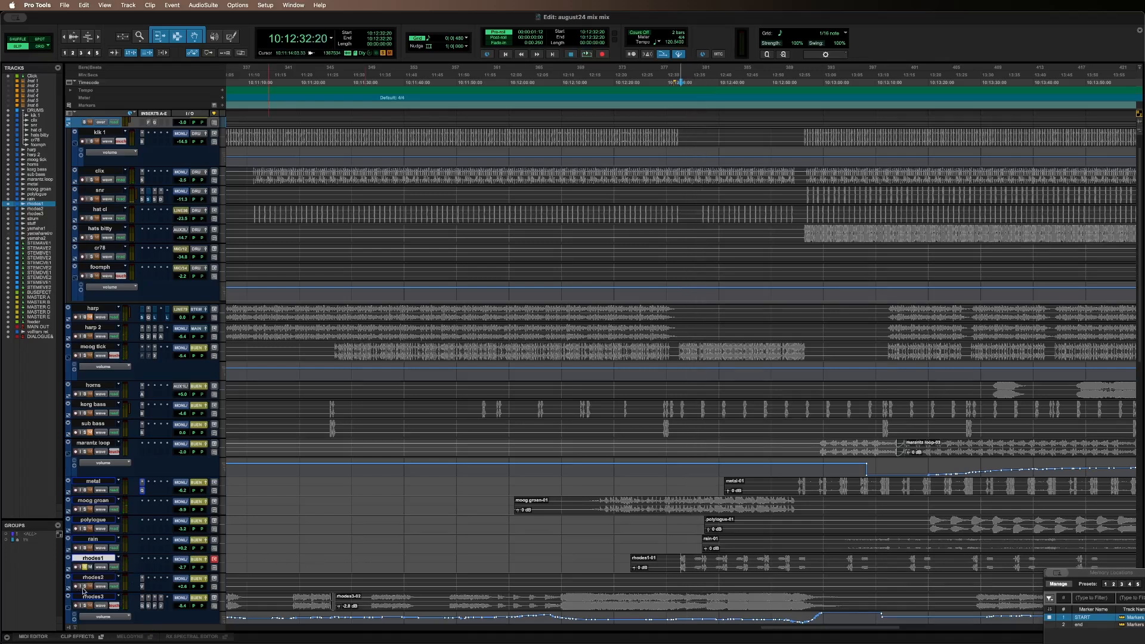
- Solo the rhodes2 track, play its short phrase from about 10:14:03, and review its ValhallaVintageVerb settings
key(space)
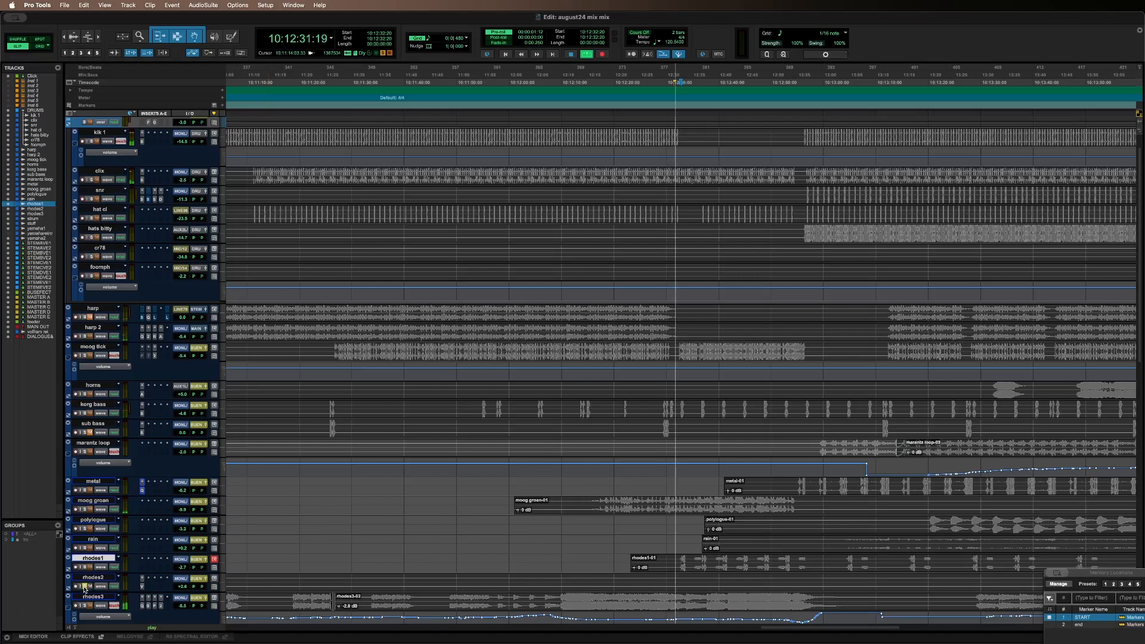
key(super+bracketleft)
key(super+bracketleft)
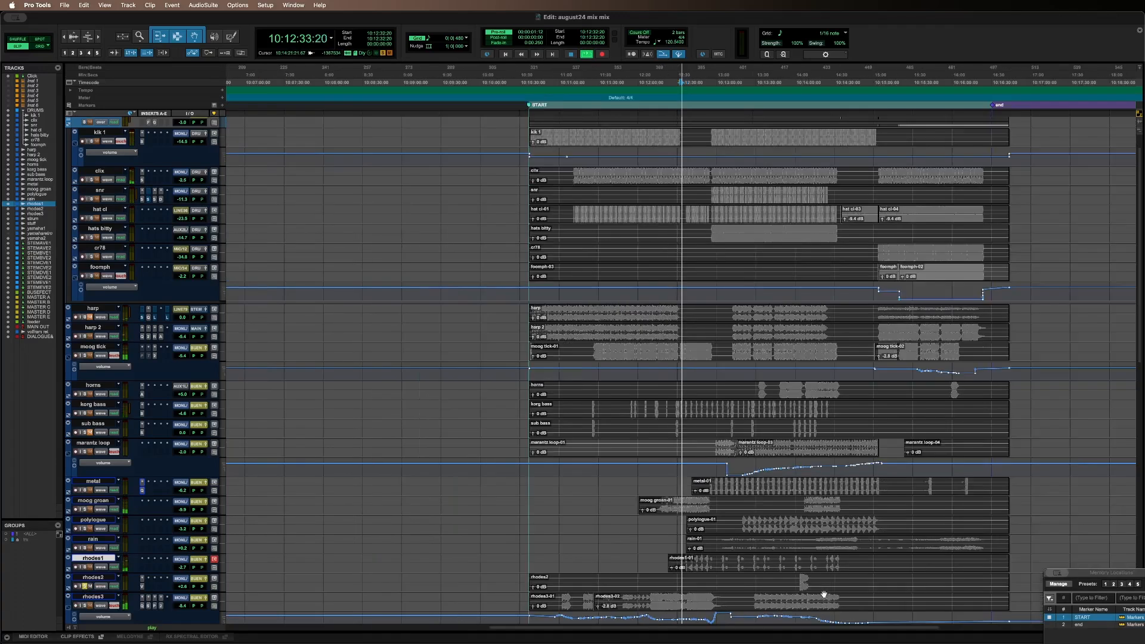
click(799, 579)
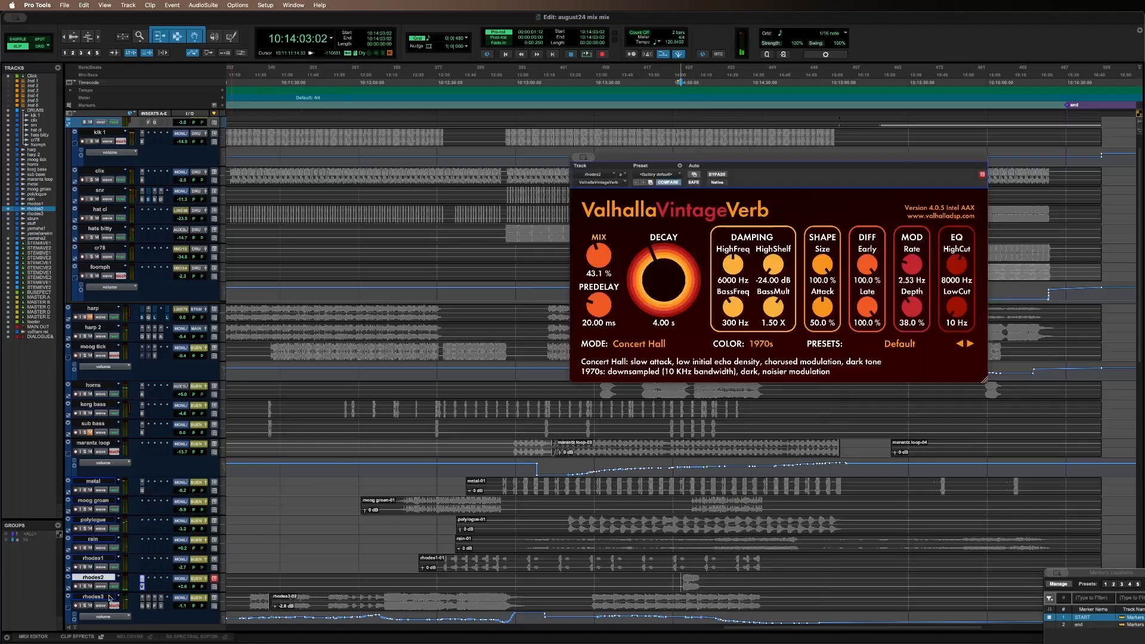
- Solo rhodes3, play it from about 10:11:57, and inspect the FabFilter Pro-Q 3 curve on its mixer channel
click(109, 597)
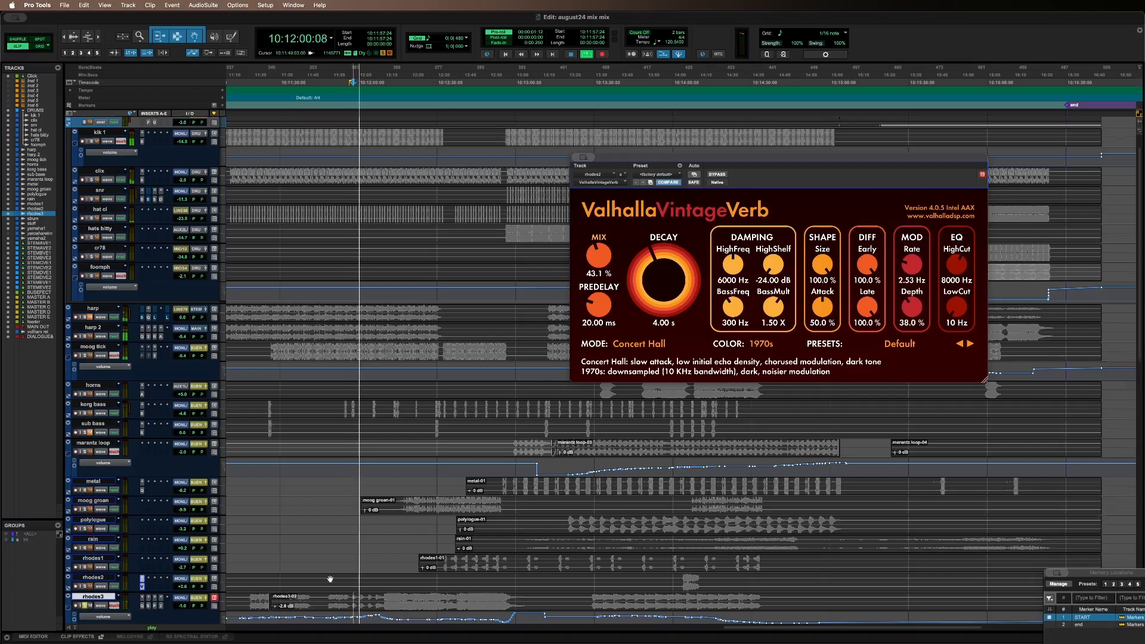
scroll(329, 579, down, 6)
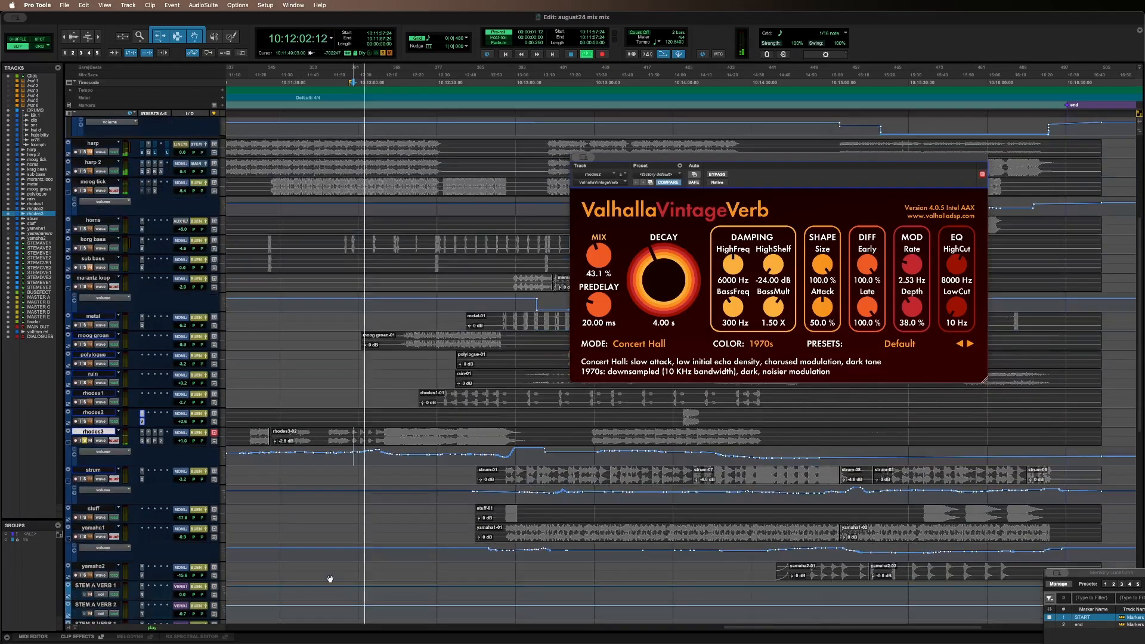
key(super+equal)
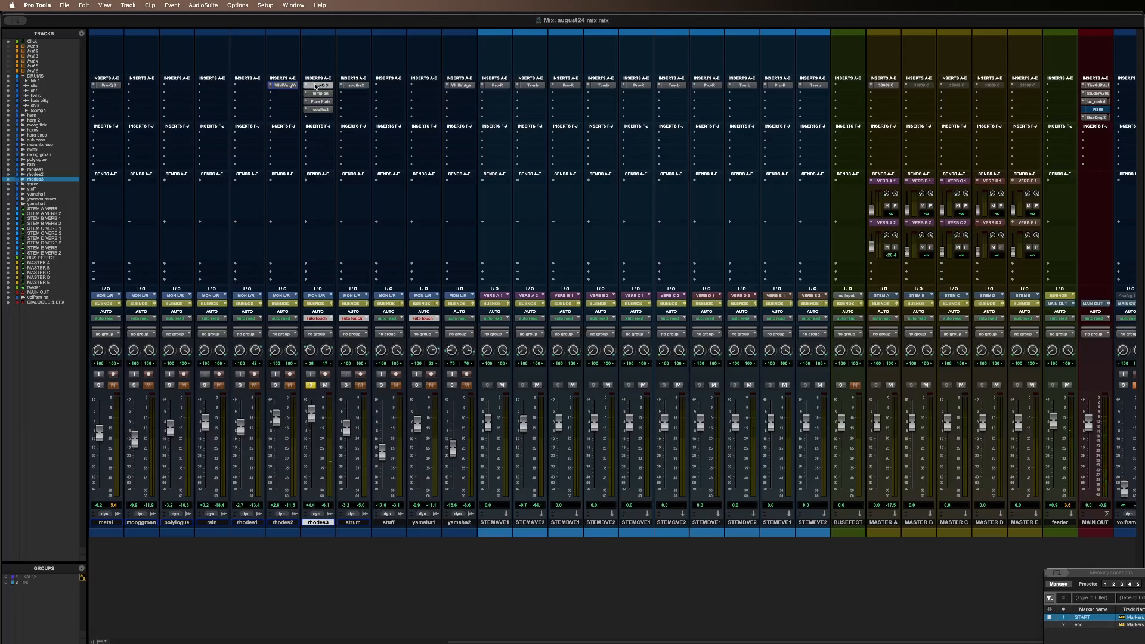
click(316, 87)
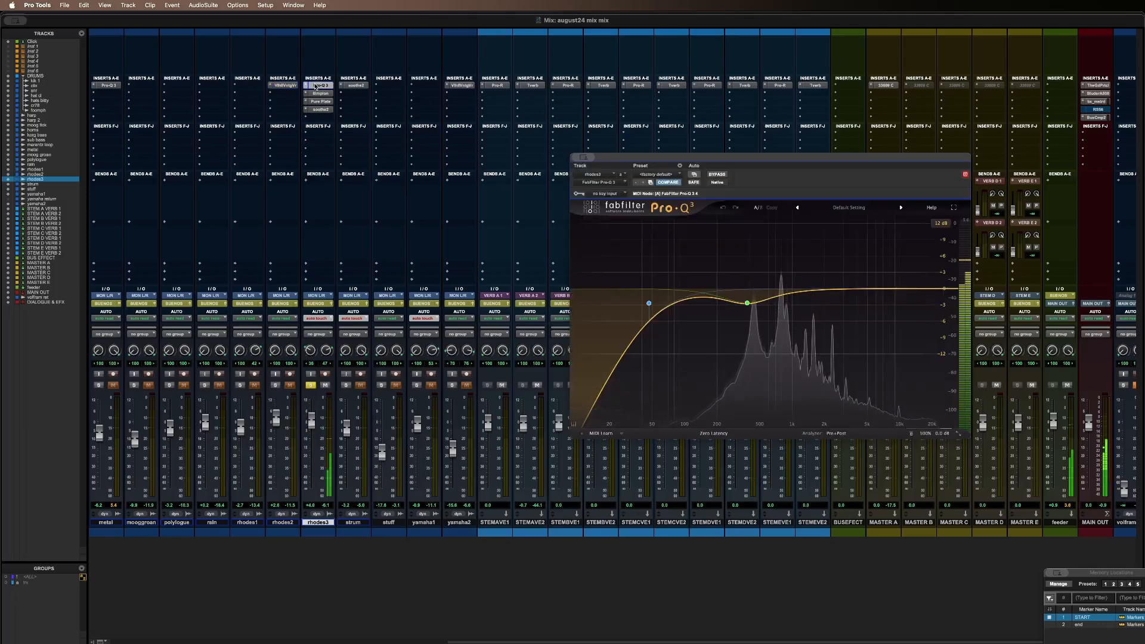
click(316, 86)
- Compare rhodes3 with and without FabFilter Simplon, checking its volume automation, and close the plug-in
click(315, 95)
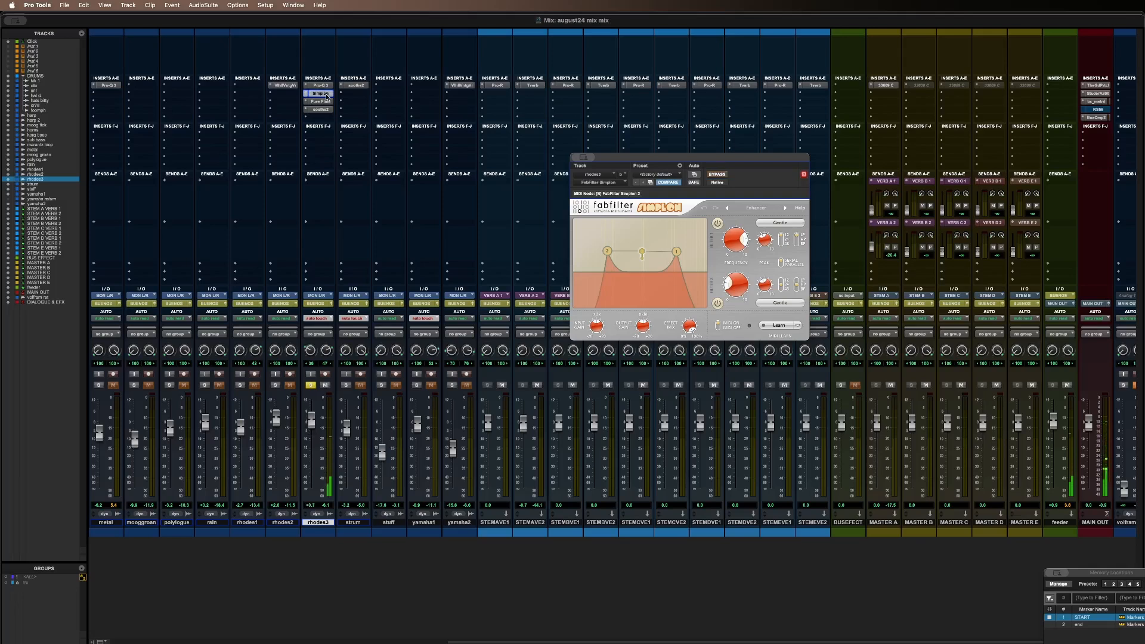
key(super+equal)
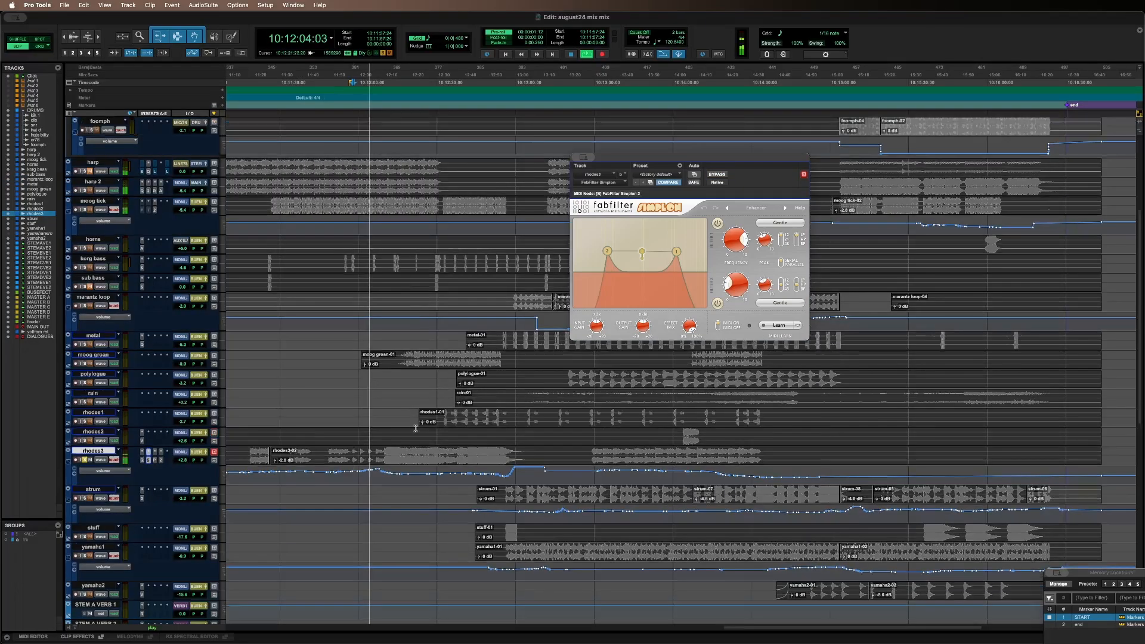
key(super+equal)
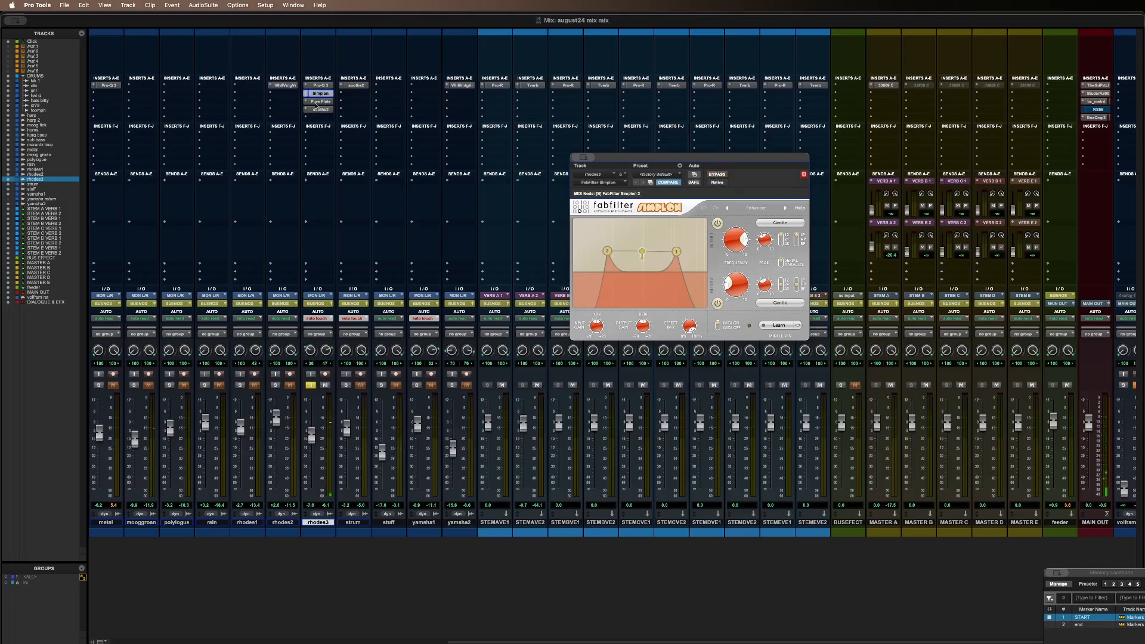
key(super+w)
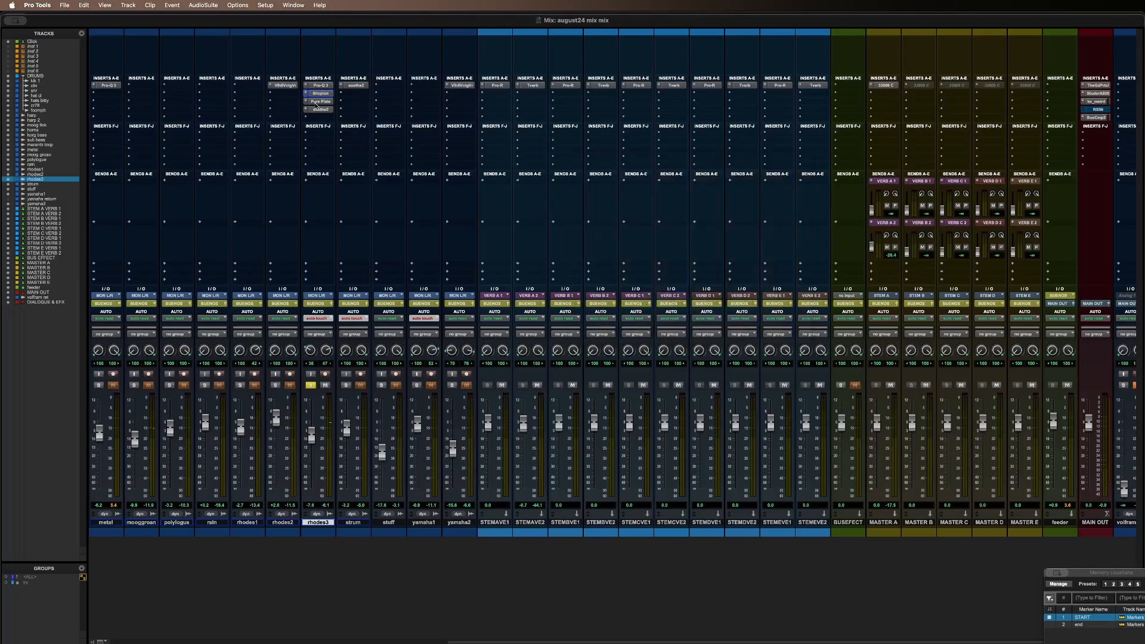
- Inspect the UAD Pure Plate reverb on the rhodes3 mixer channel, close it, and open the plug-in inserted after it
click(317, 102)
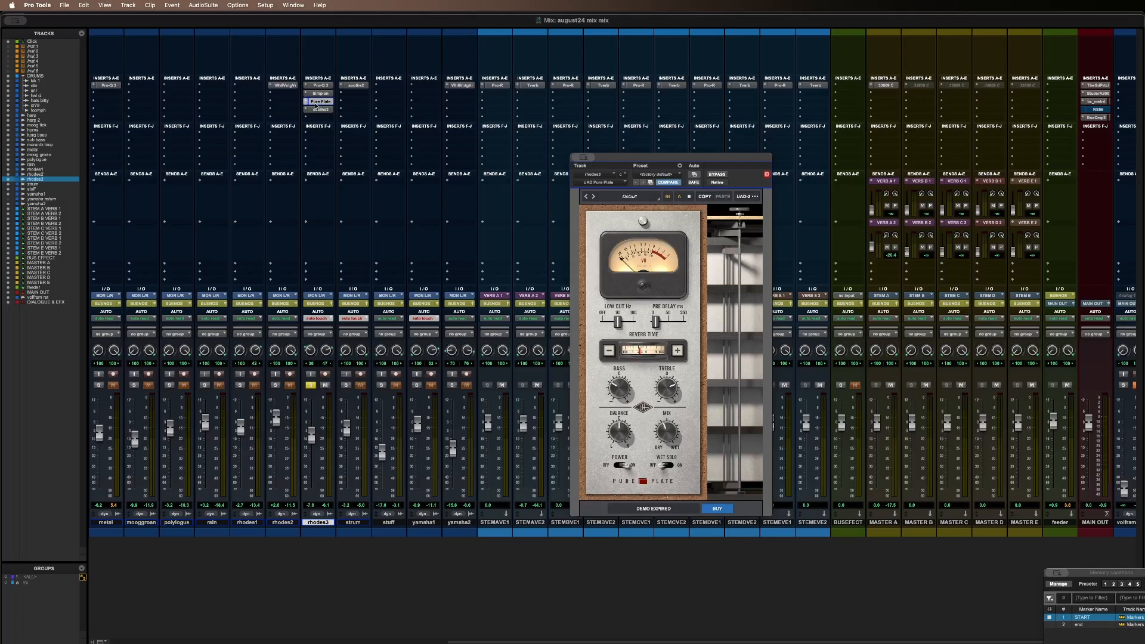
key(super+w)
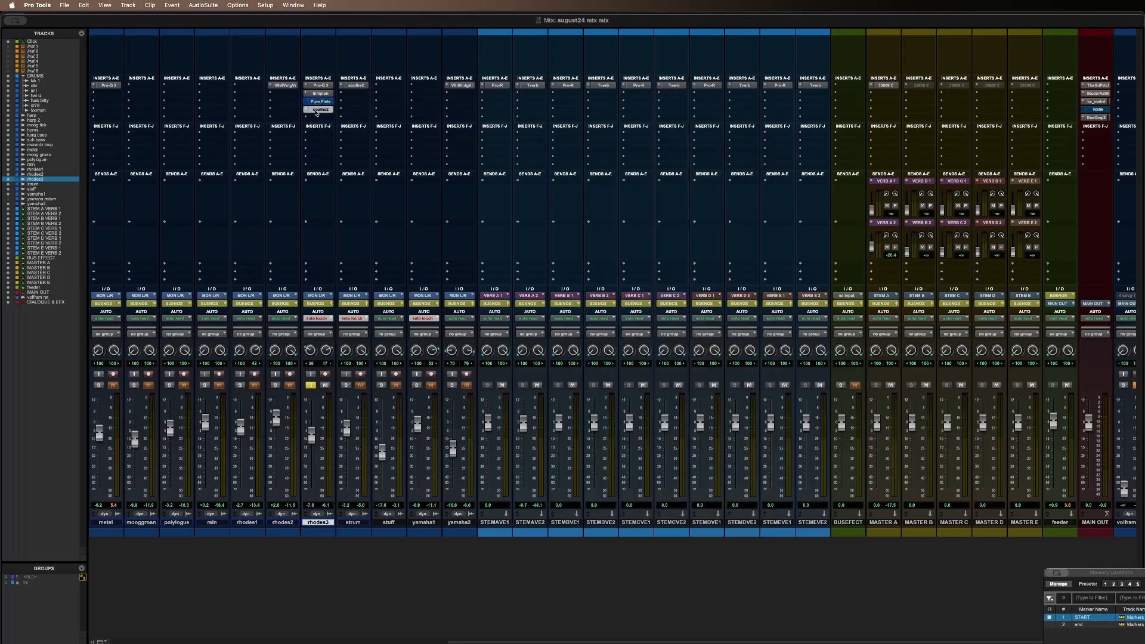
click(317, 110)
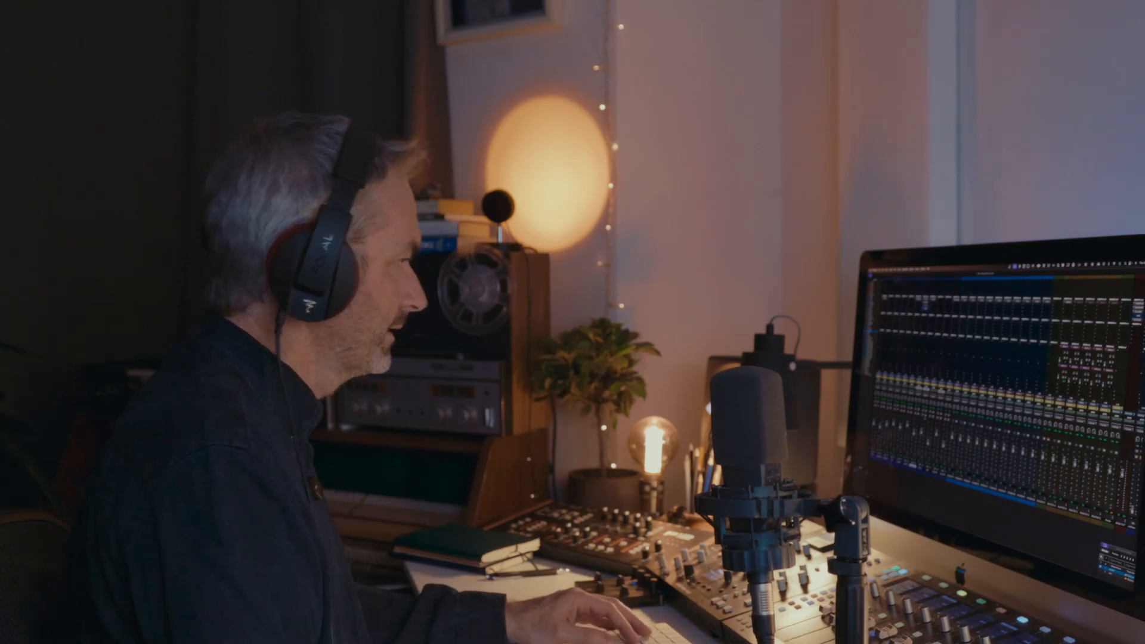
- Return to the Edit window, play the soloed strum track from about 10:12:55, and review its soothe2 settings
key(ctrl+equal)
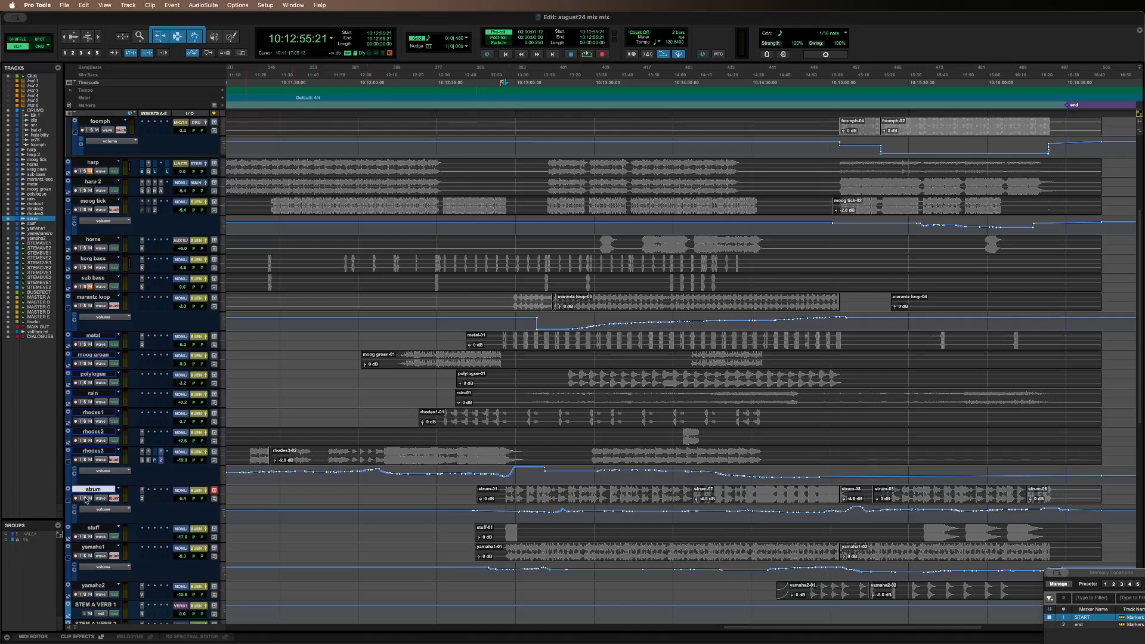
key(space)
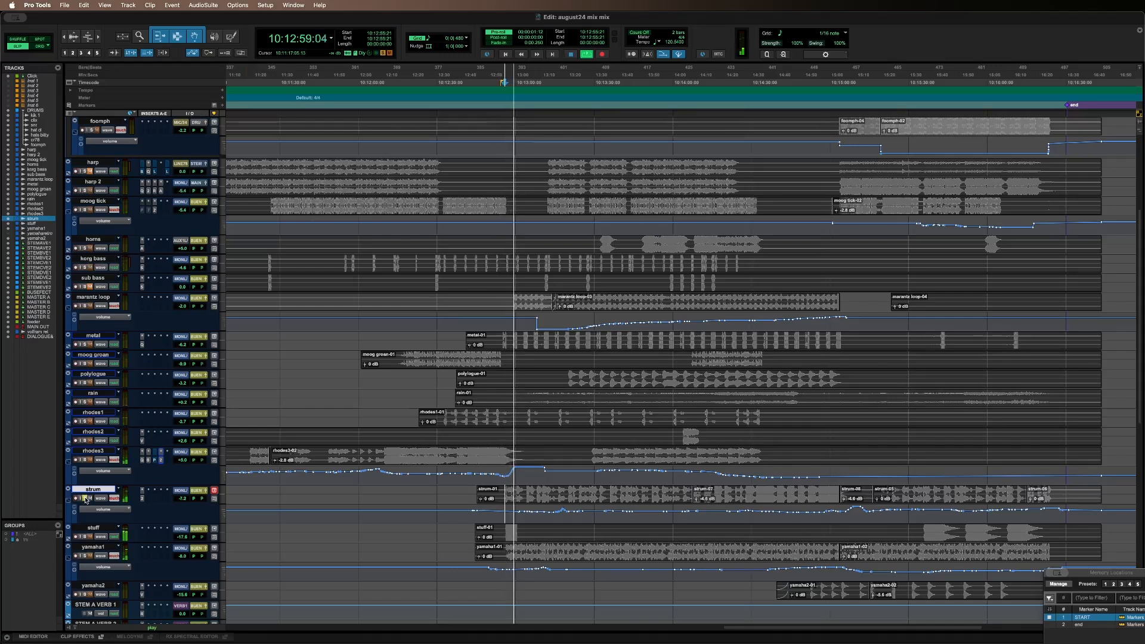
click(142, 498)
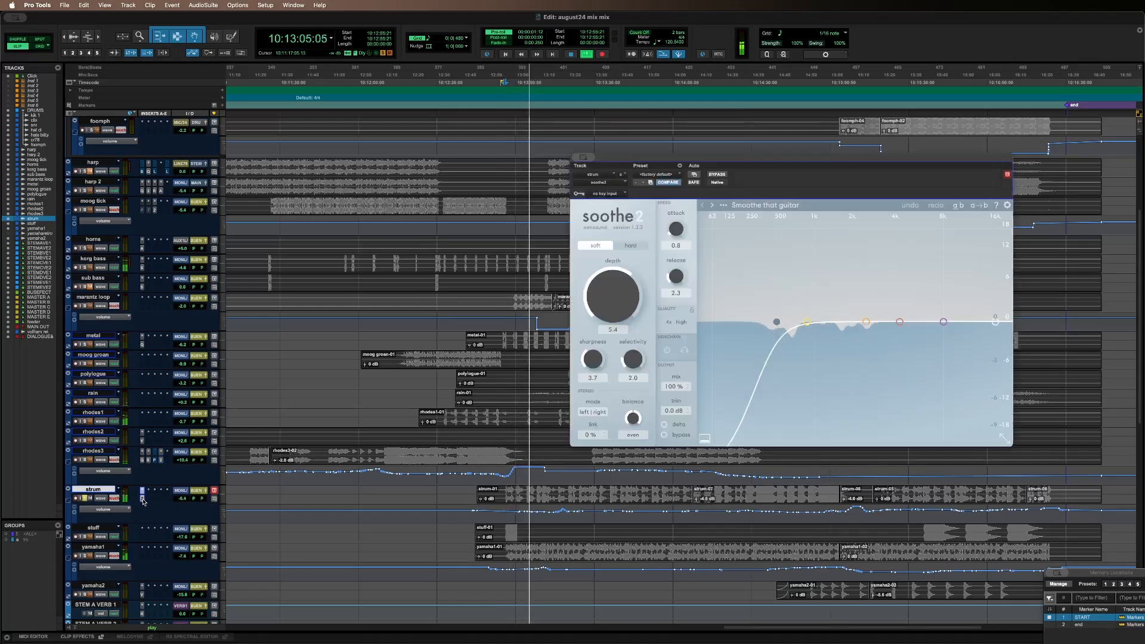
click(143, 499)
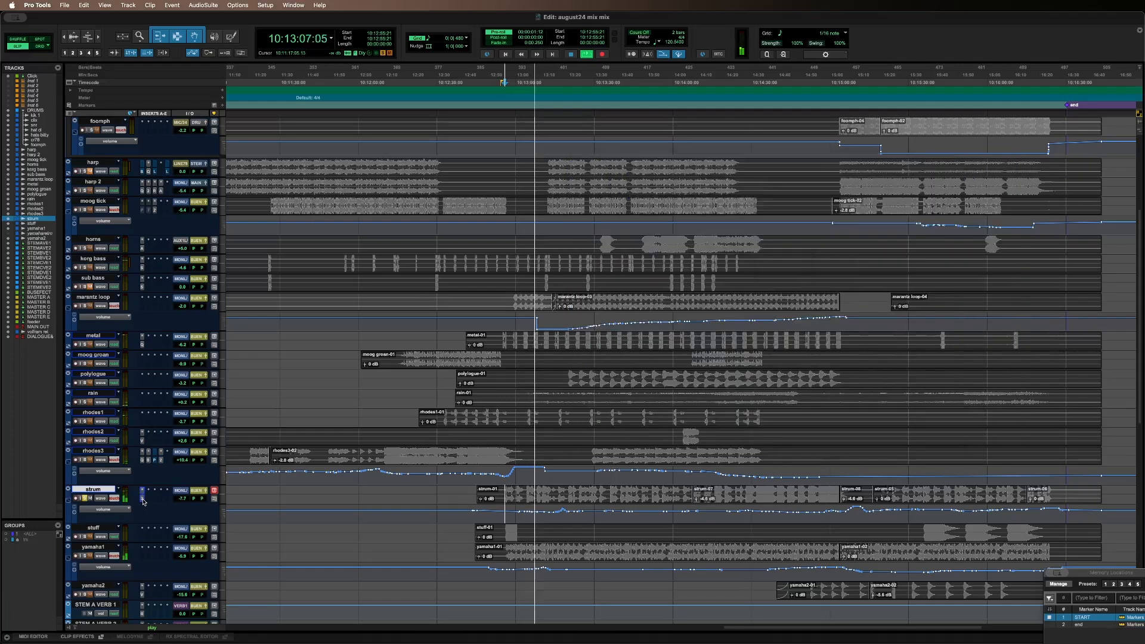